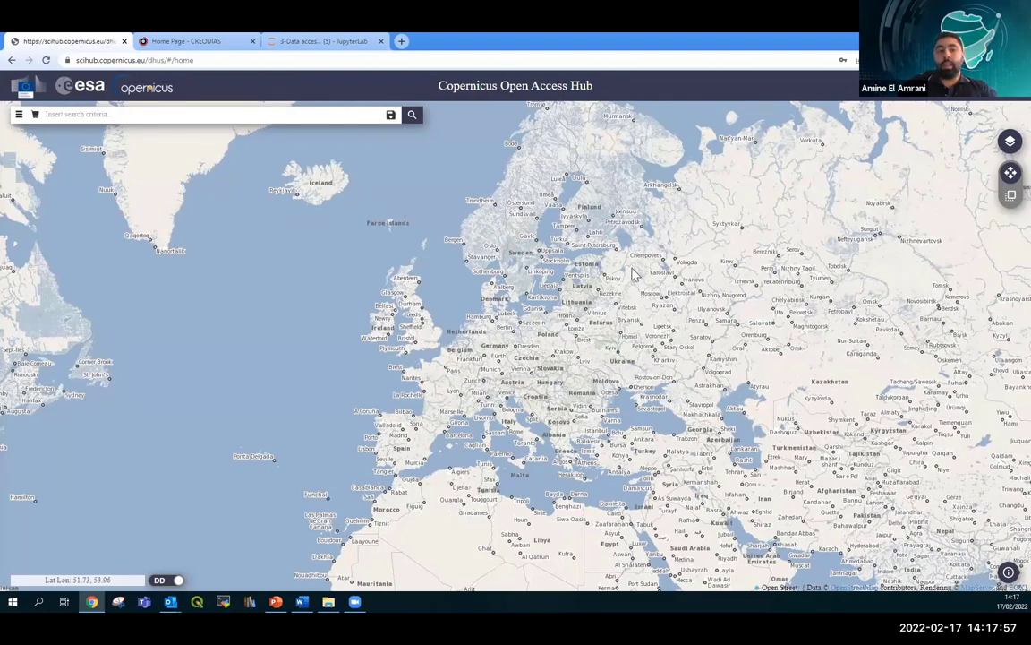
# Draw a rectangular search area around Siwa Oasis in Egypt, about longitude 25.04 to 26.07 and latitude 29.00 to 29.45
pyautogui.moveTo(569, 319); pyautogui.dragTo(623, 230)
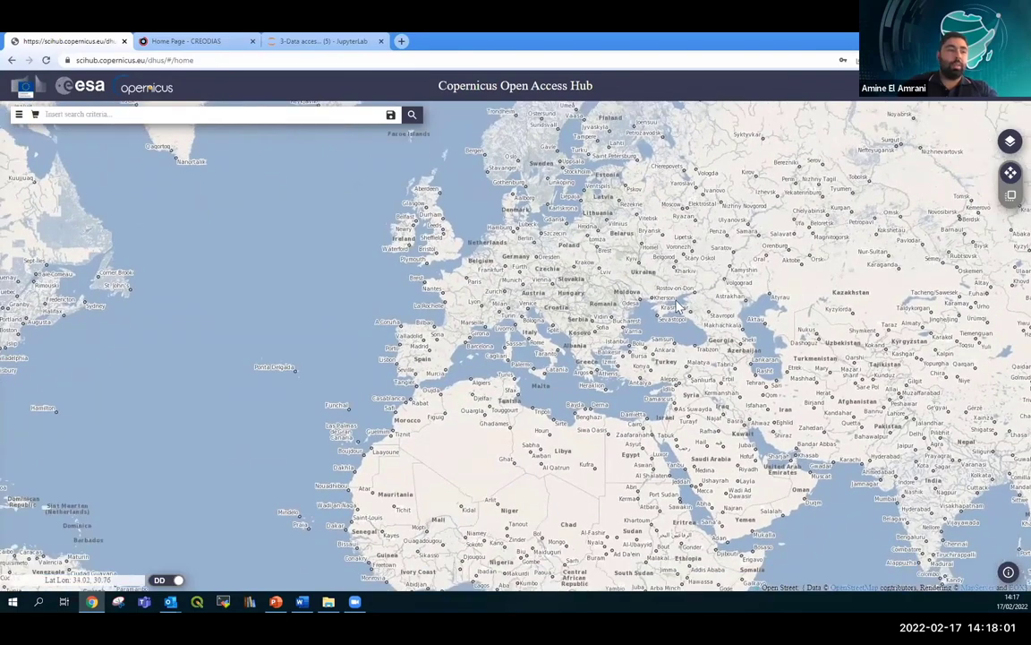
pyautogui.moveTo(640, 408); pyautogui.dragTo(651, 336)
pyautogui.scroll(5, 651, 335)
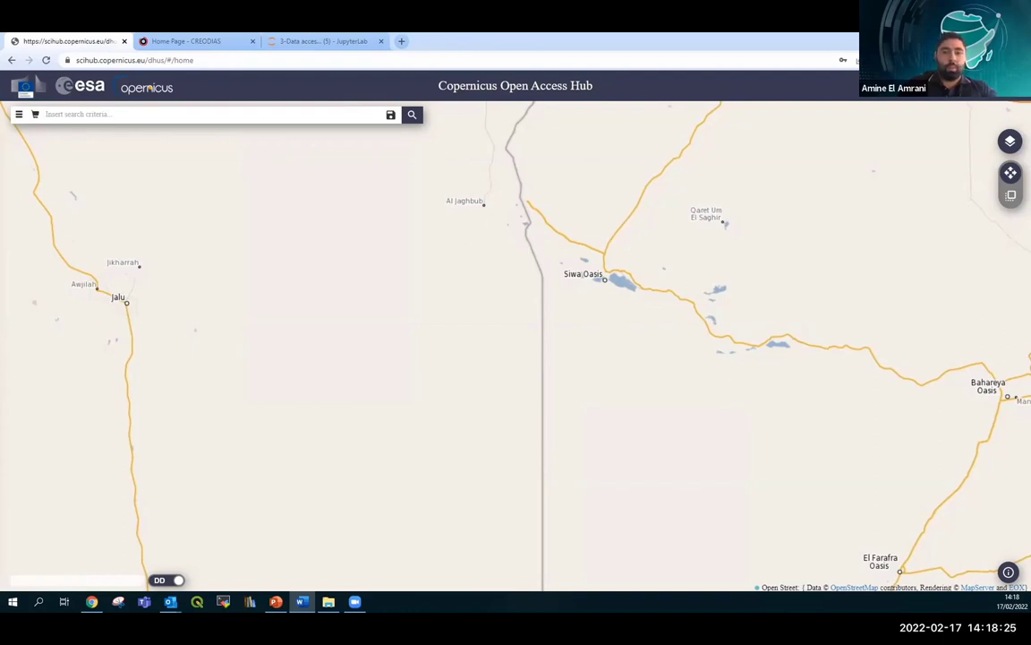
pyautogui.click(1011, 201)
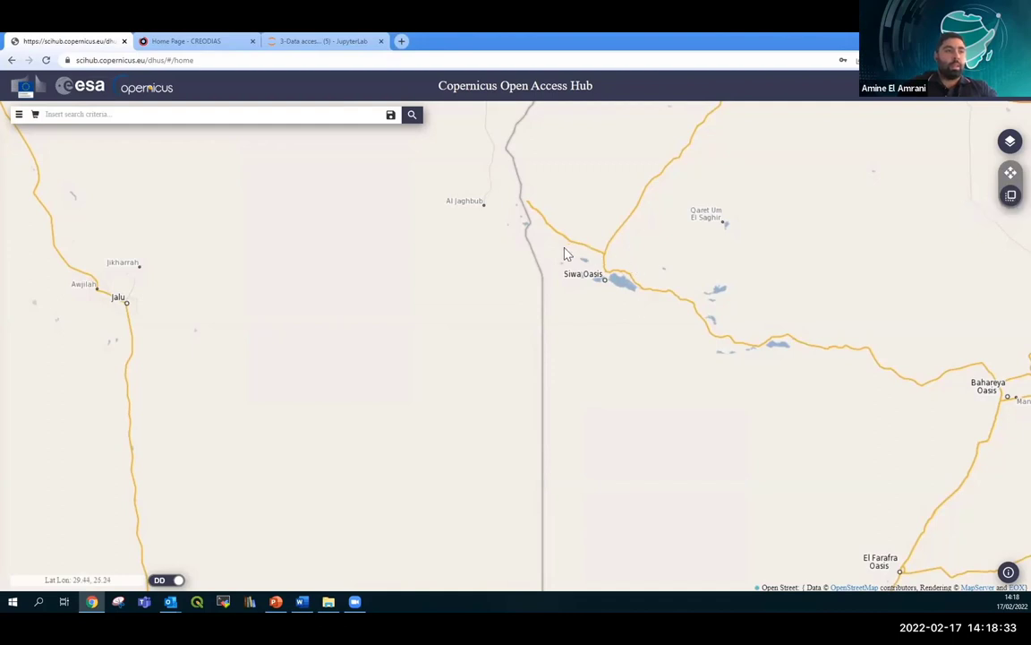
pyautogui.moveTo(549, 247); pyautogui.dragTo(671, 308)
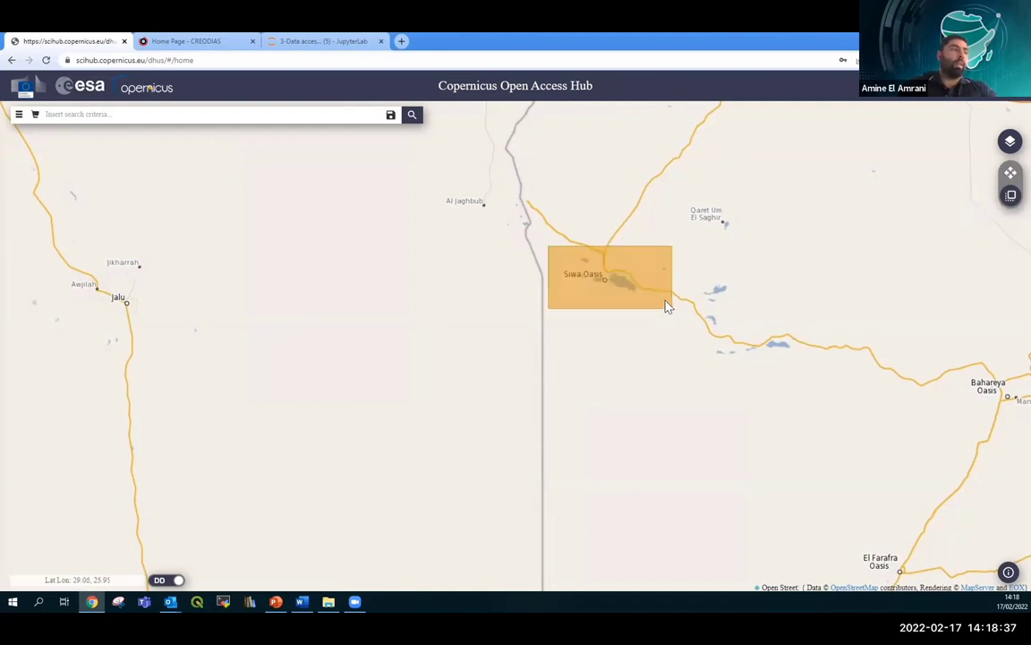
# Restrict the advanced search to the Sentinel-2 mission with product type S2MSI1C
pyautogui.click(19, 115)
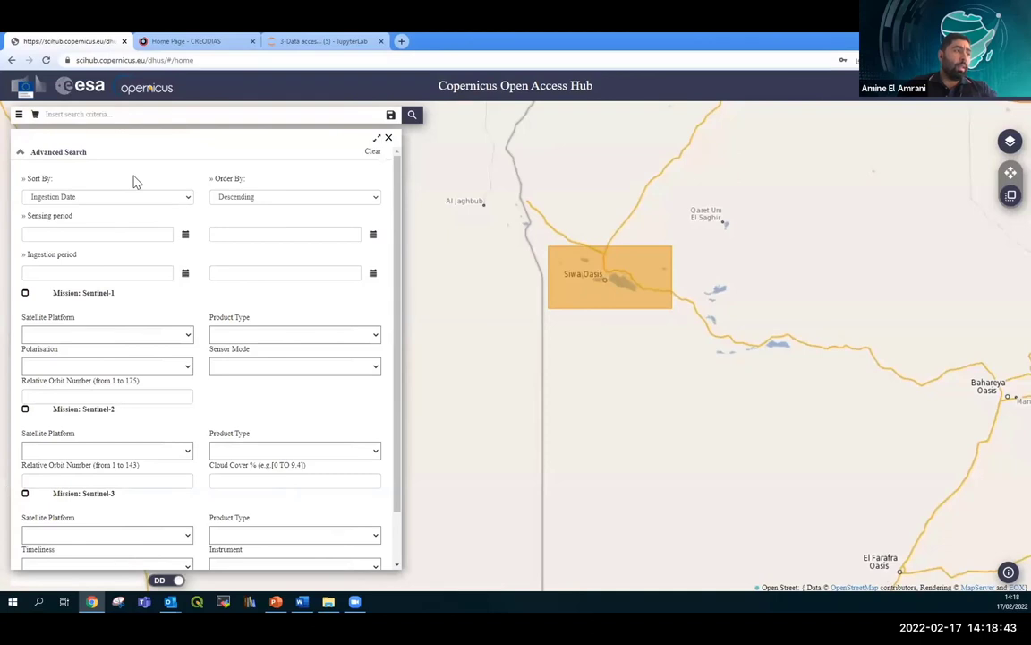
pyautogui.scroll(-1, 135, 183)
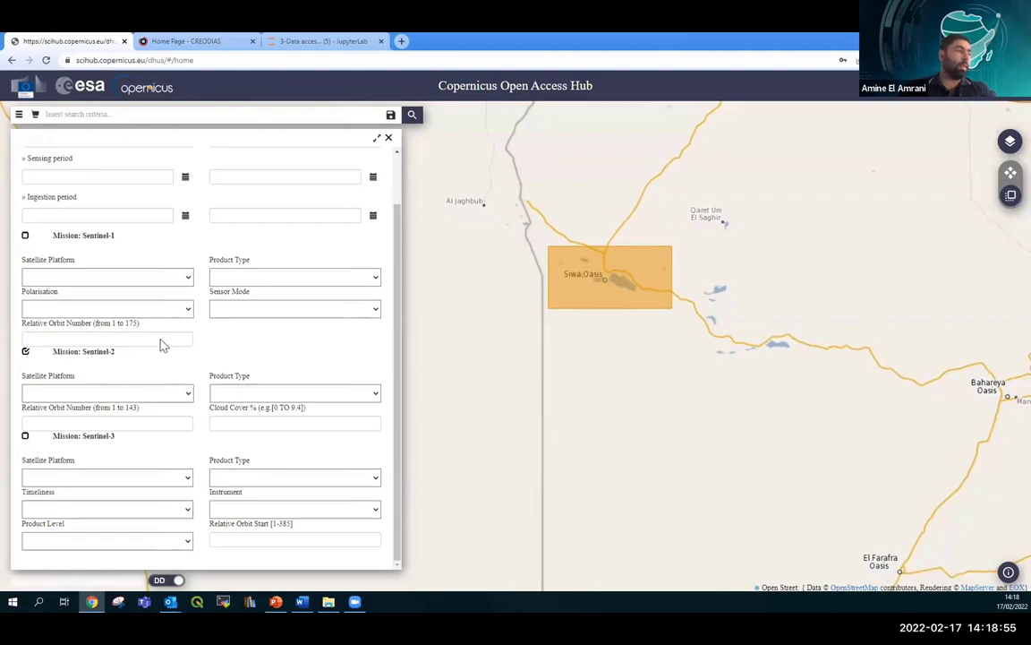
pyautogui.click(373, 393)
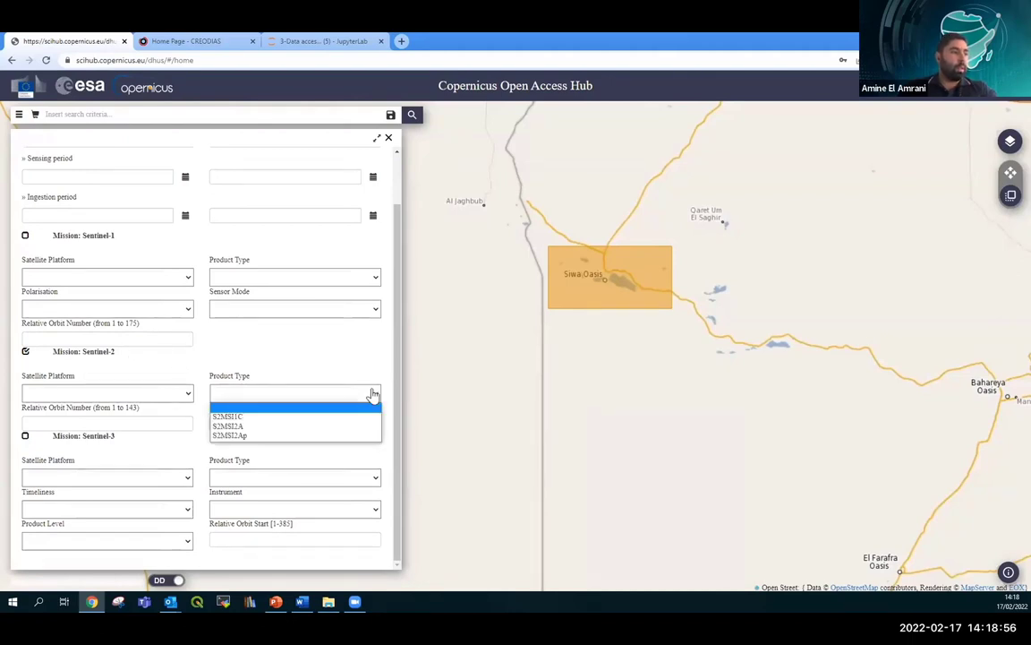
pyautogui.click(244, 417)
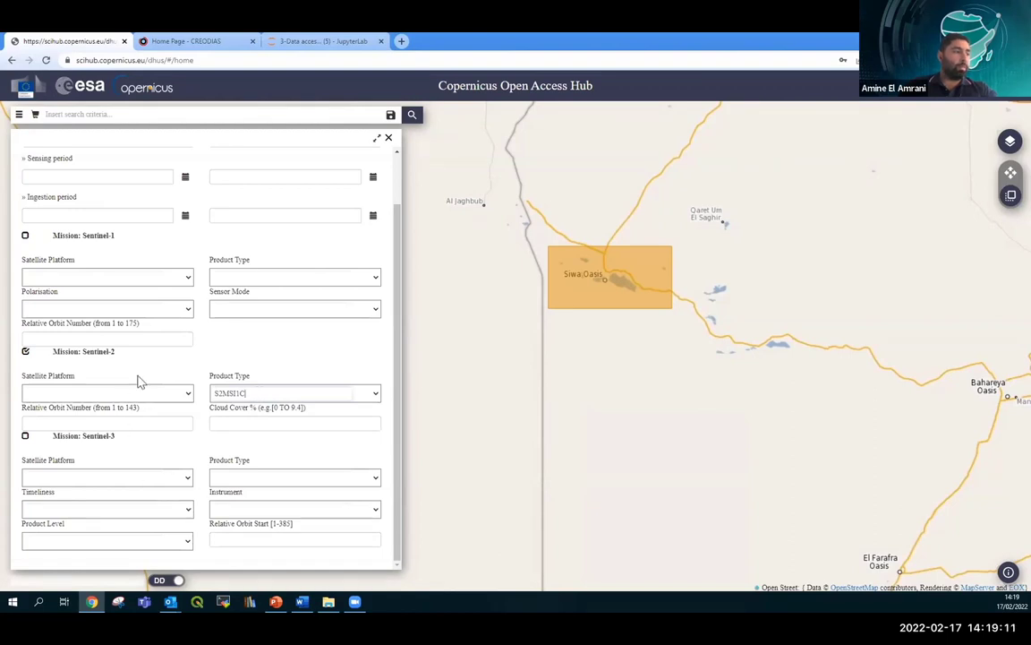
# Sort the search results by Sensing Date
pyautogui.scroll(2, 139, 382)
pyautogui.click(98, 192)
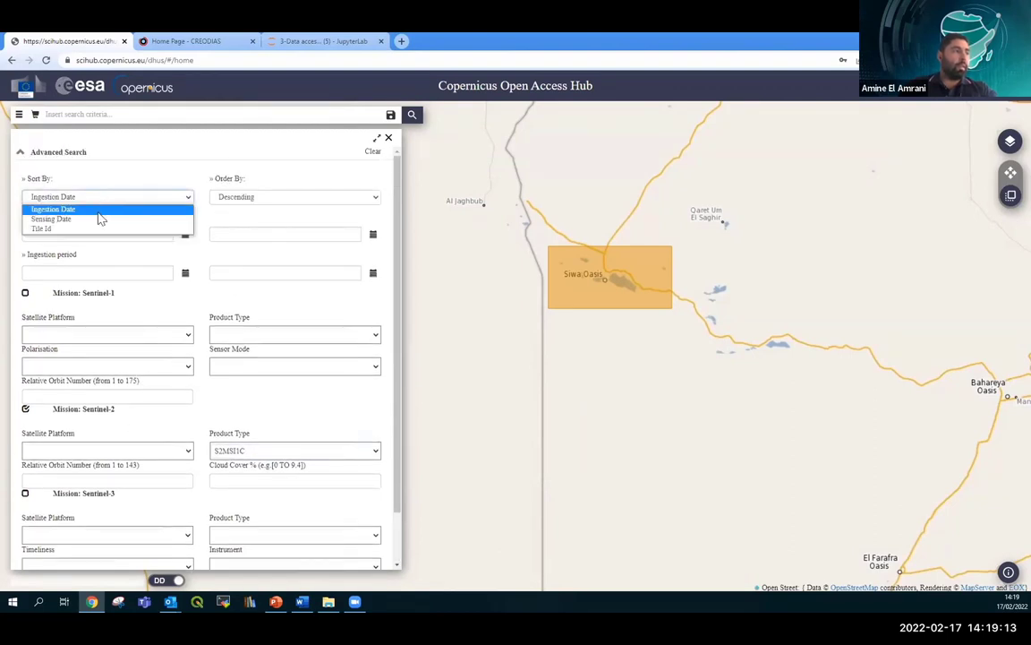
pyautogui.click(93, 221)
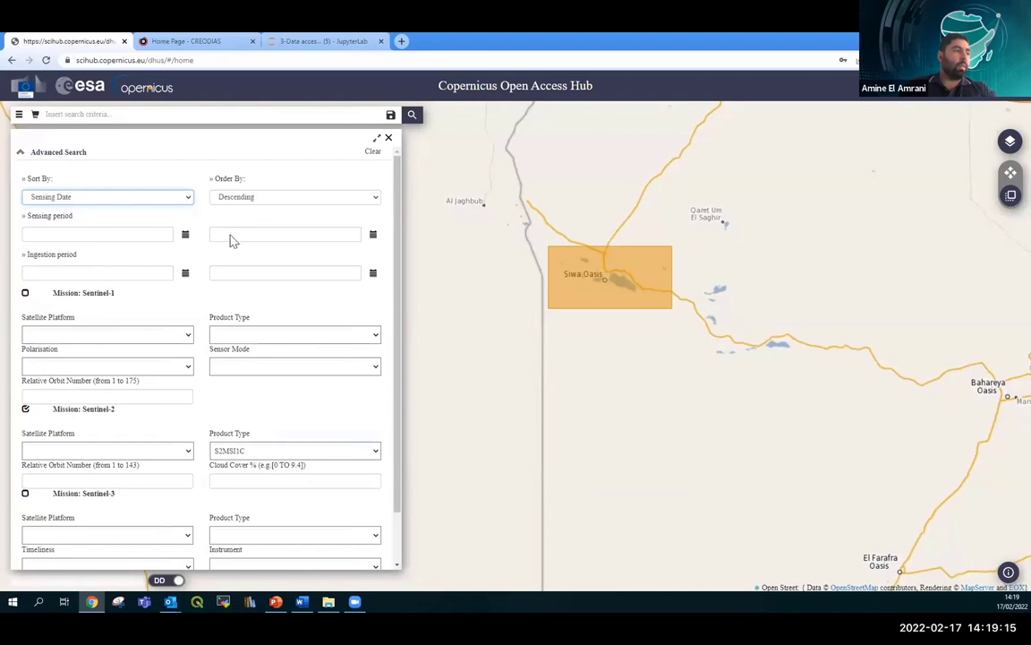
# Set the start of the sensing period to 2021/07/13
pyautogui.click(186, 236)
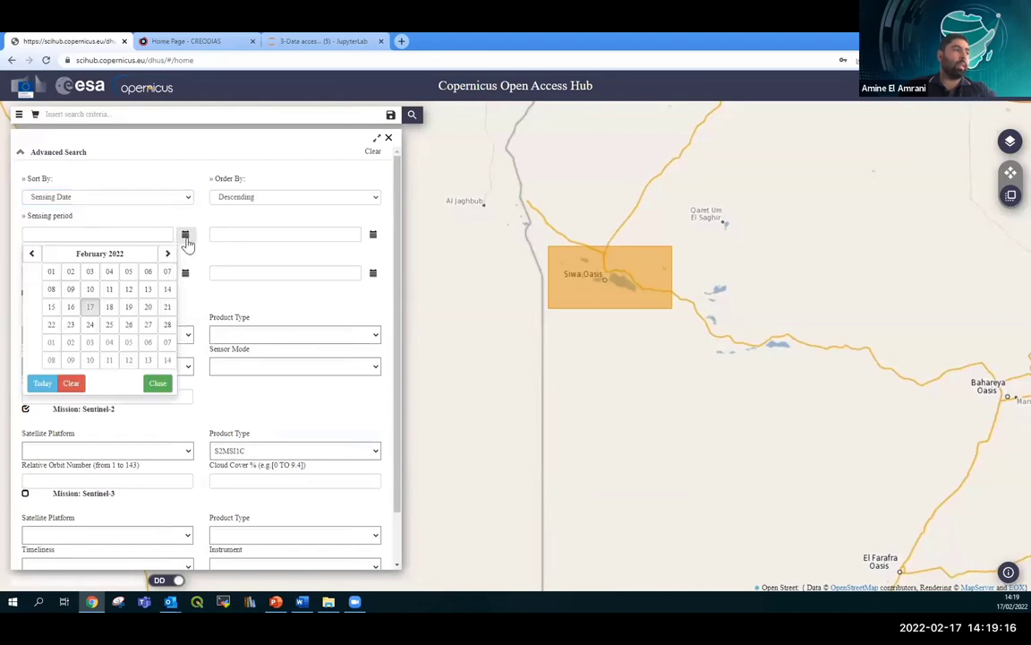
pyautogui.click(87, 257)
pyautogui.click(42, 257)
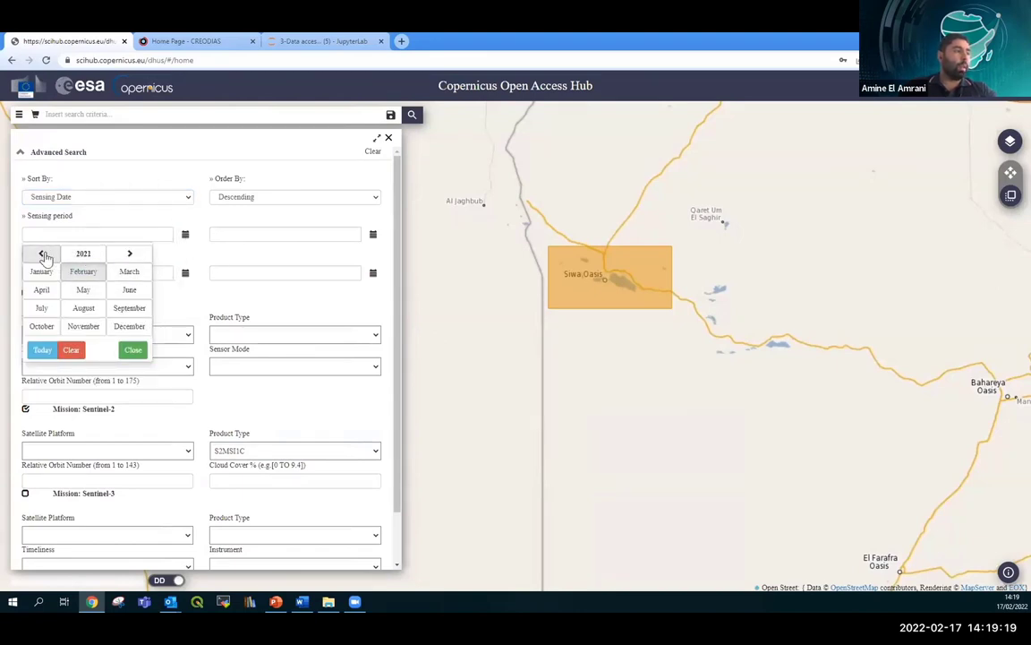
pyautogui.click(41, 307)
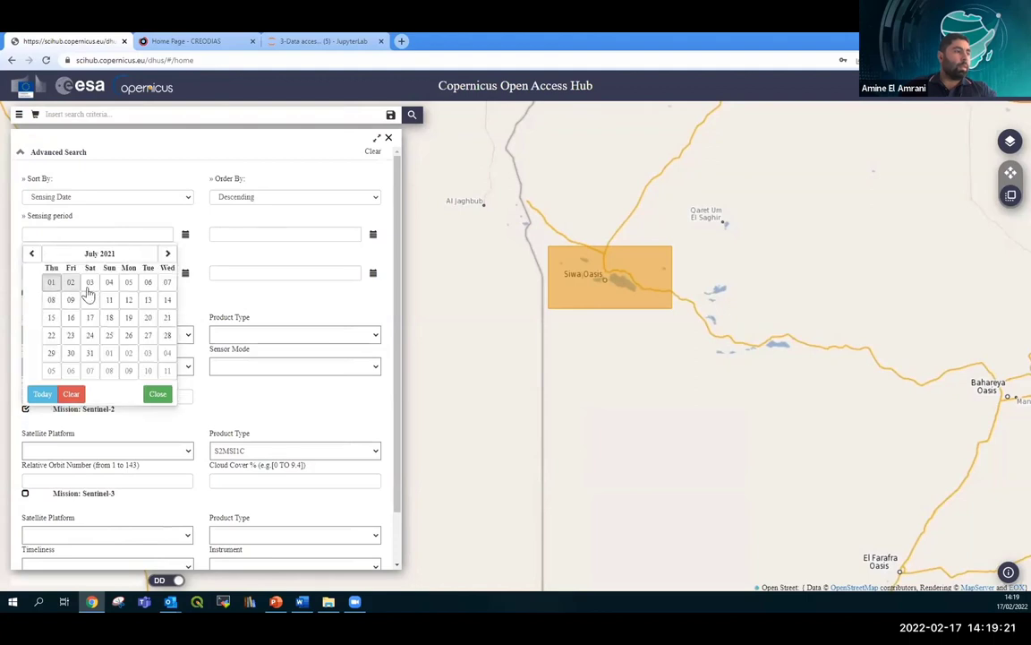
pyautogui.click(142, 305)
# Set the end of the sensing period to 2021/07/13
pyautogui.click(303, 232)
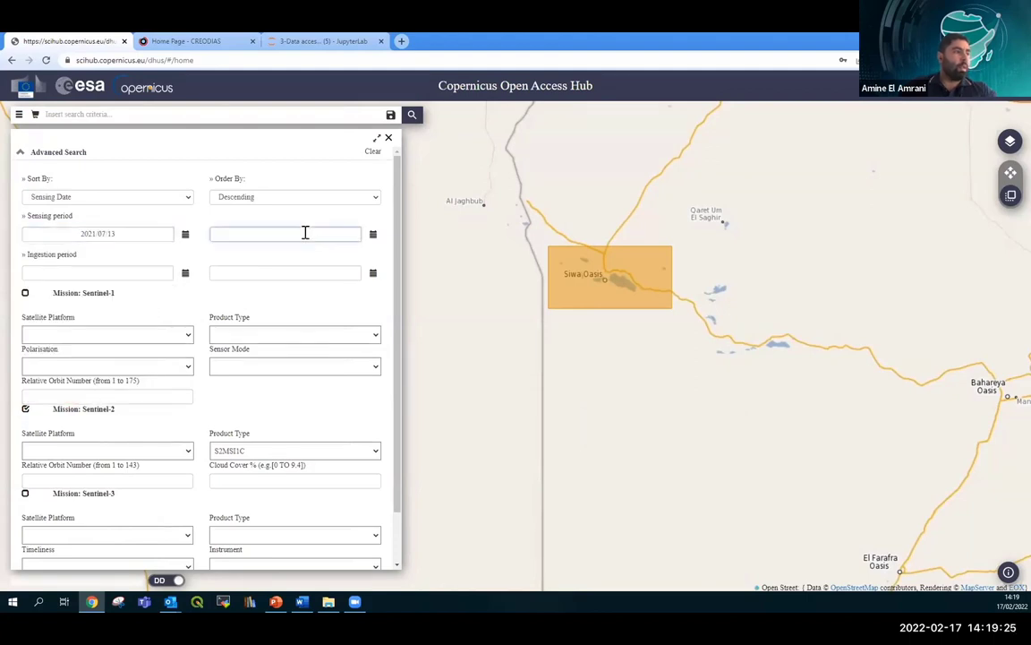
pyautogui.click(373, 236)
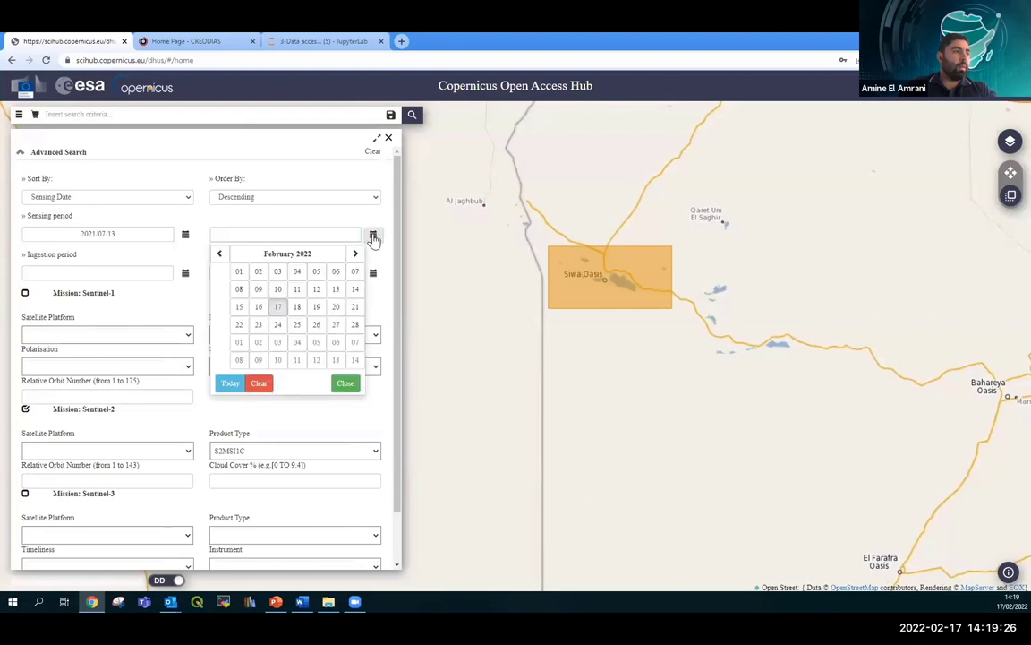
pyautogui.click(221, 258)
pyautogui.click(222, 259)
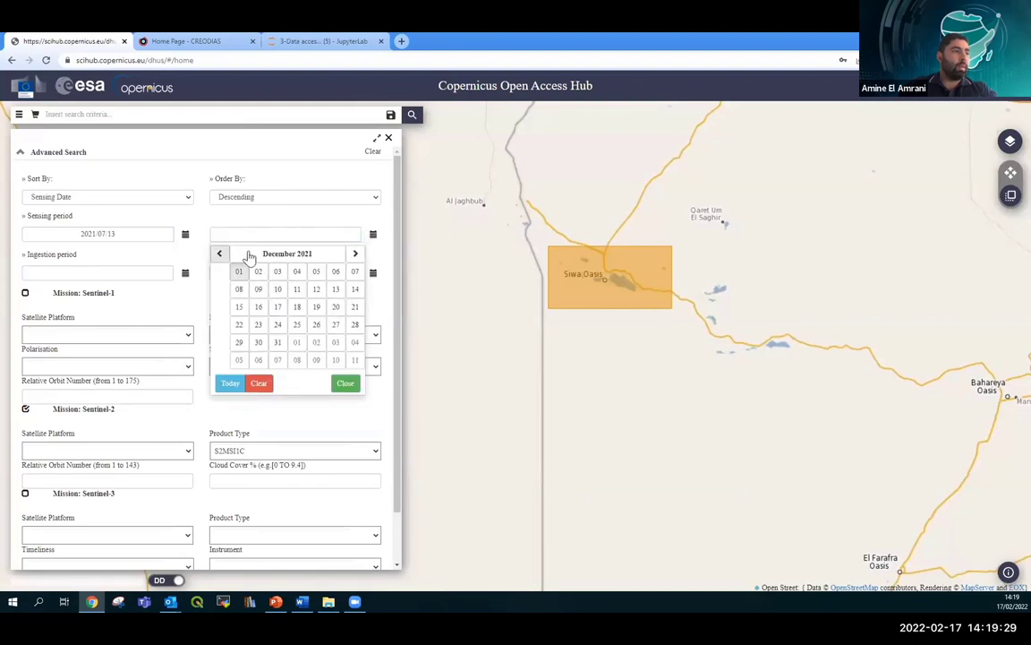
pyautogui.click(256, 254)
pyautogui.click(229, 306)
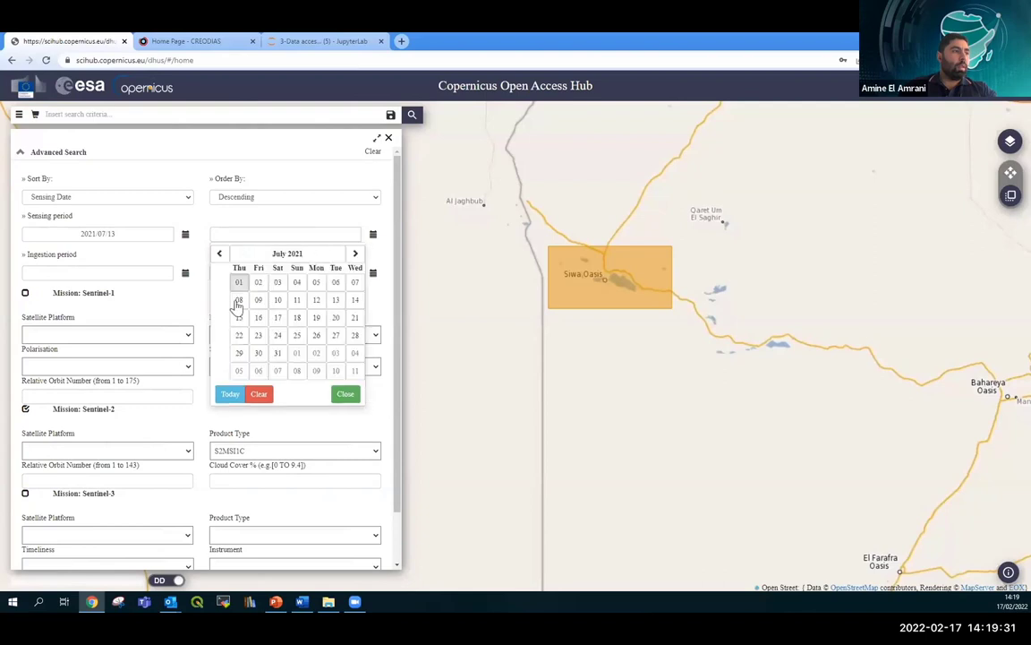
pyautogui.click(335, 300)
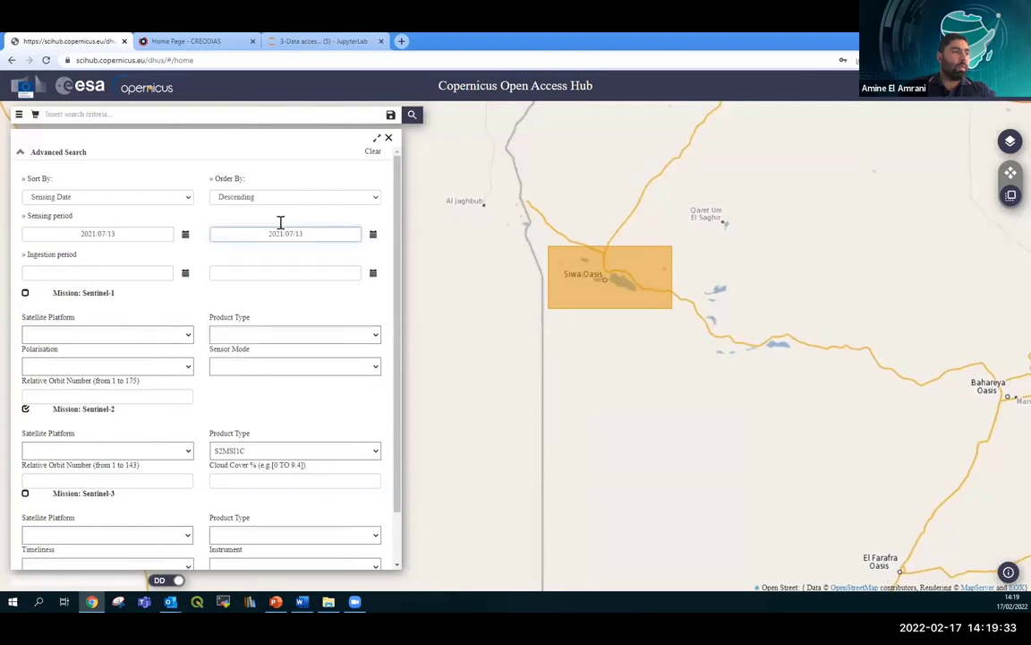
# Review the filters, leave the Sentinel-2 cloud cover empty and run the product search
pyautogui.scroll(-1, 134, 309)
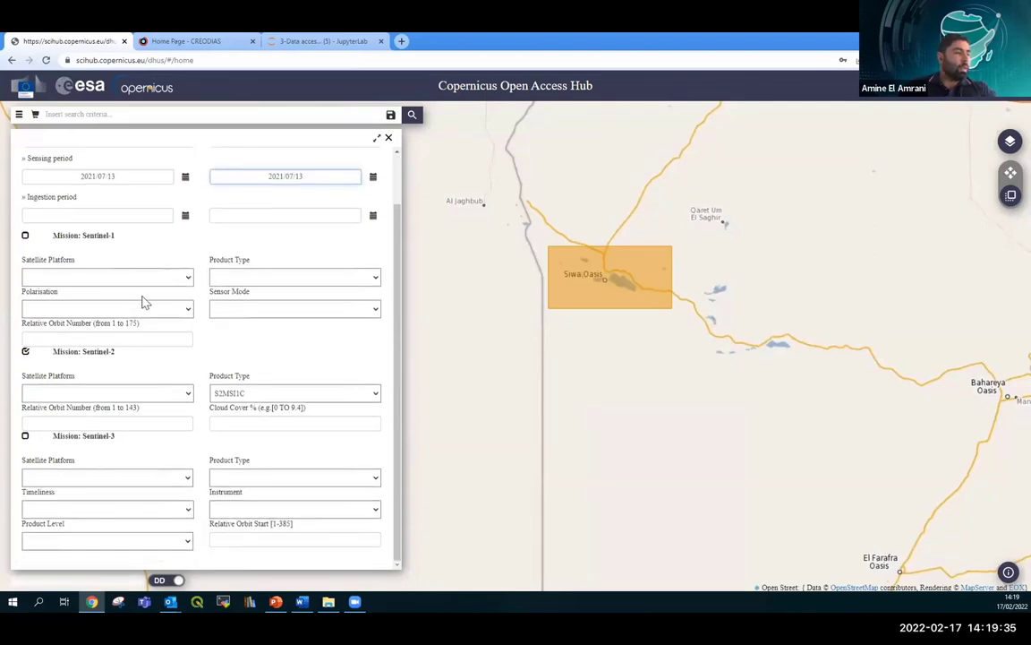
pyautogui.scroll(1, 131, 304)
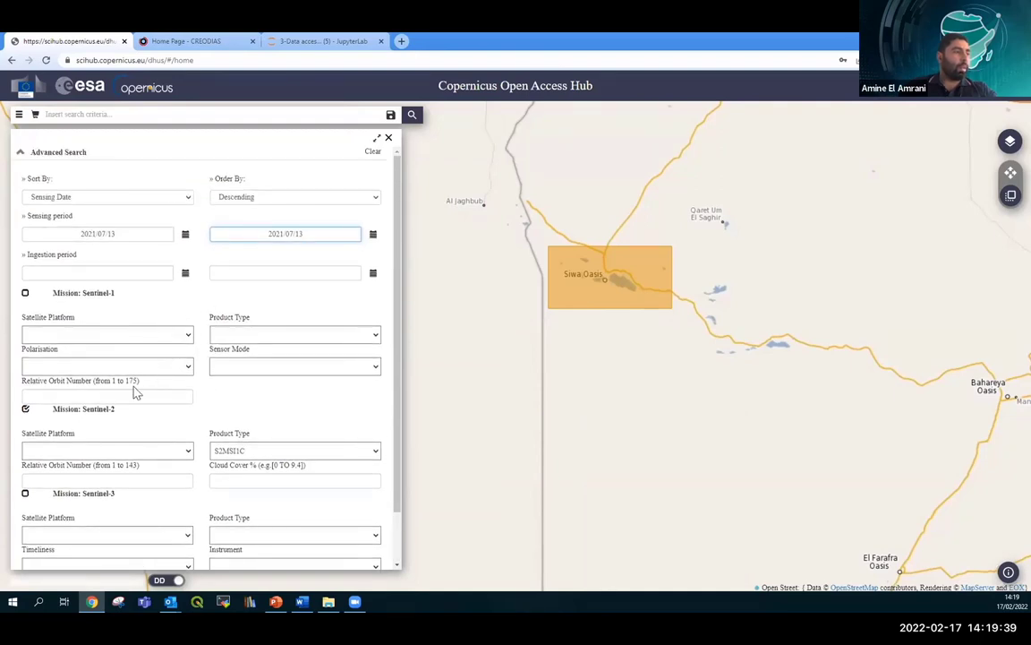
pyautogui.scroll(-1, 215, 416)
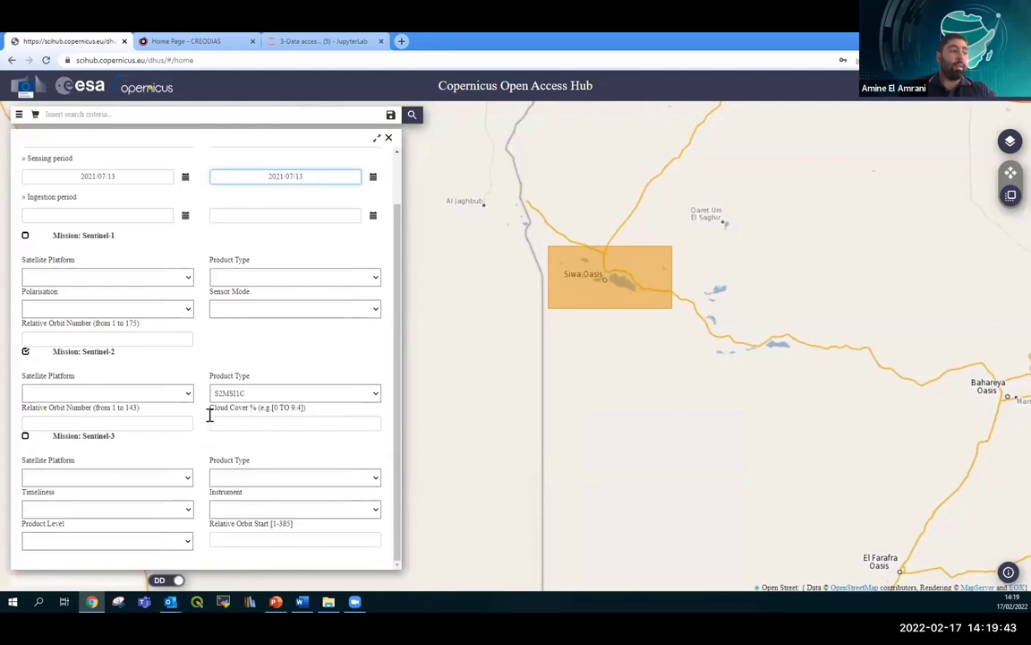
pyautogui.click(242, 425)
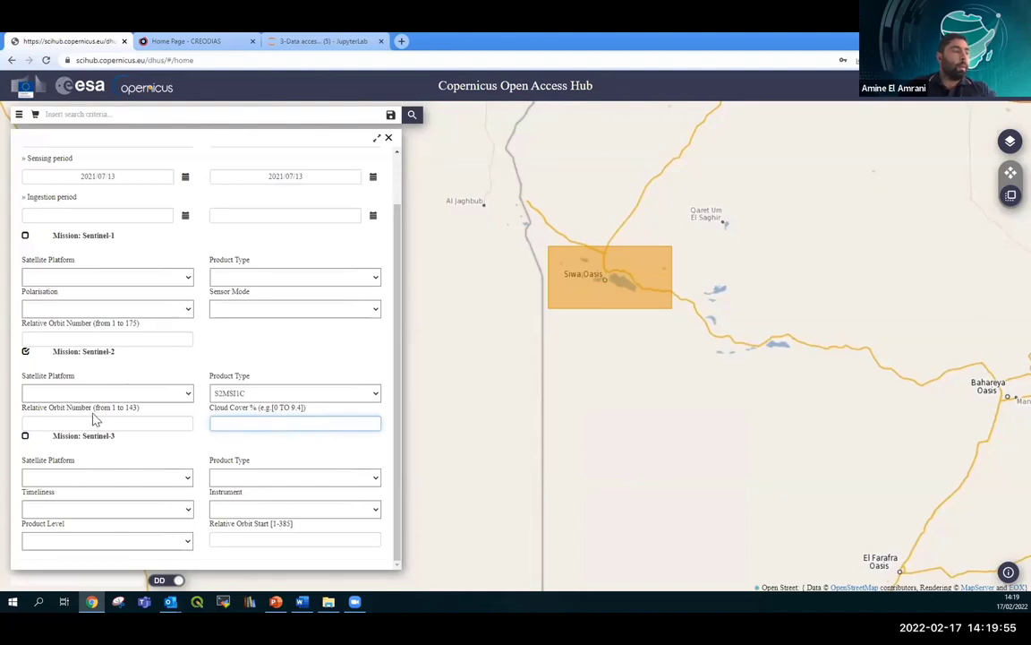
pyautogui.click(413, 116)
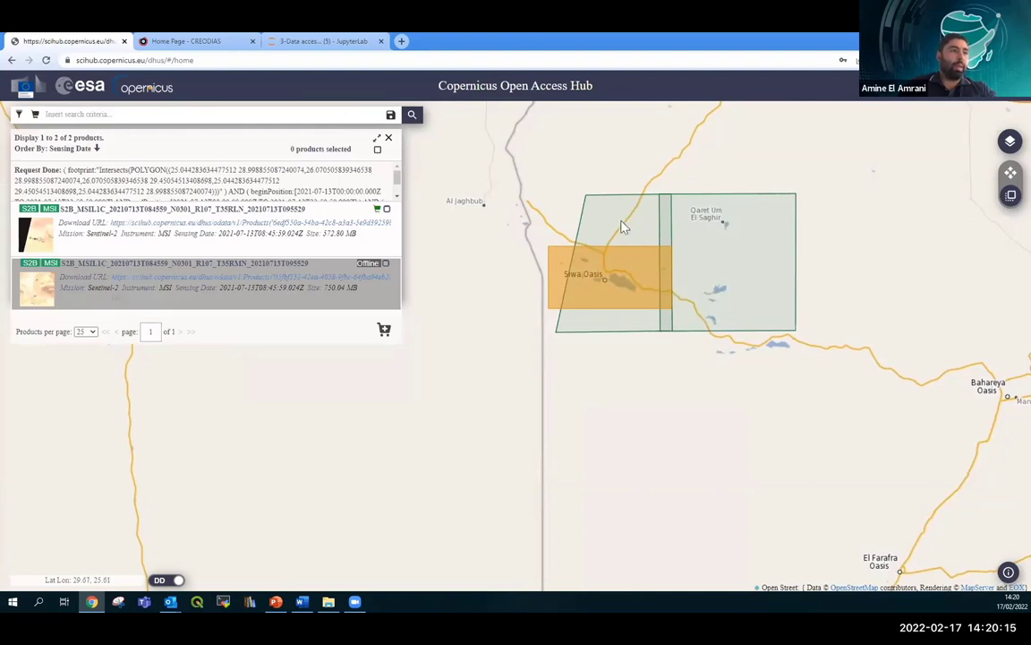
# Open the details of the T35RLN product and go to its file inspector
pyautogui.moveTo(348, 250)
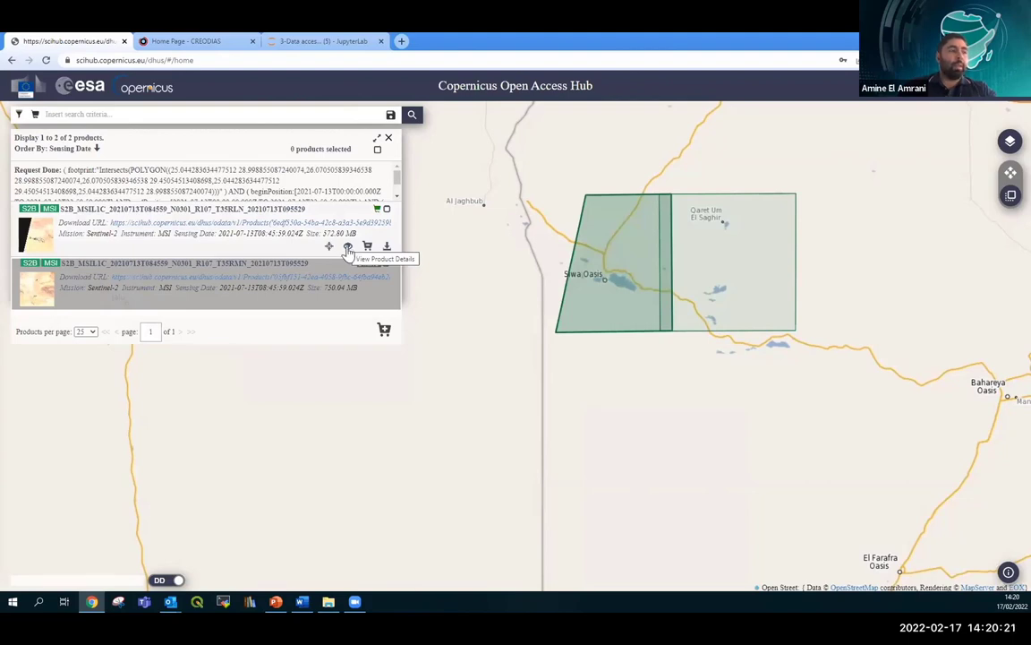
pyautogui.click(348, 248)
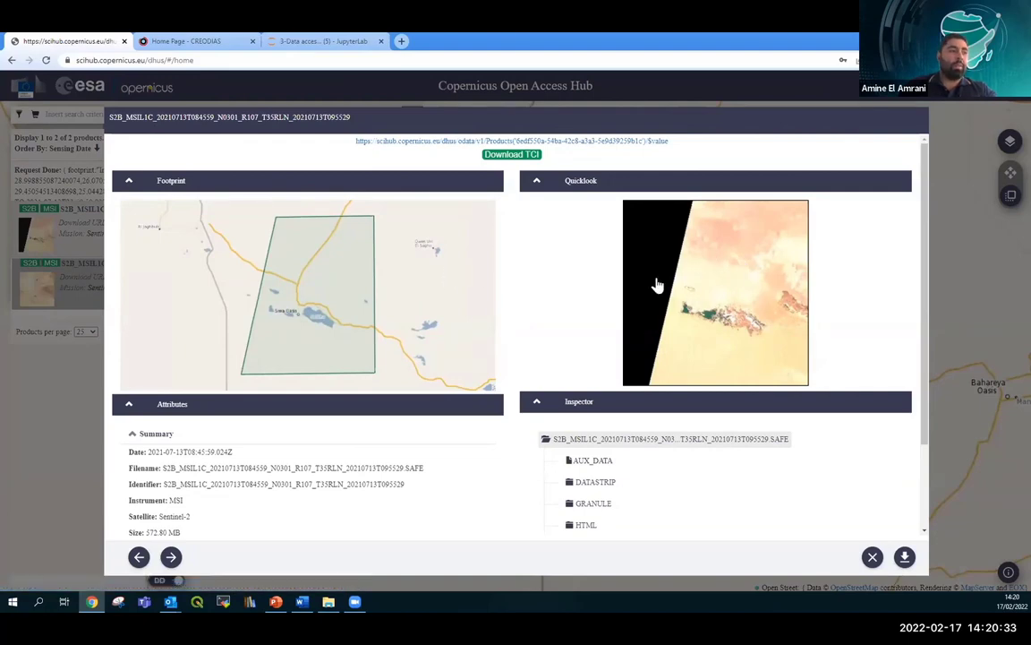
pyautogui.scroll(-2, 286, 459)
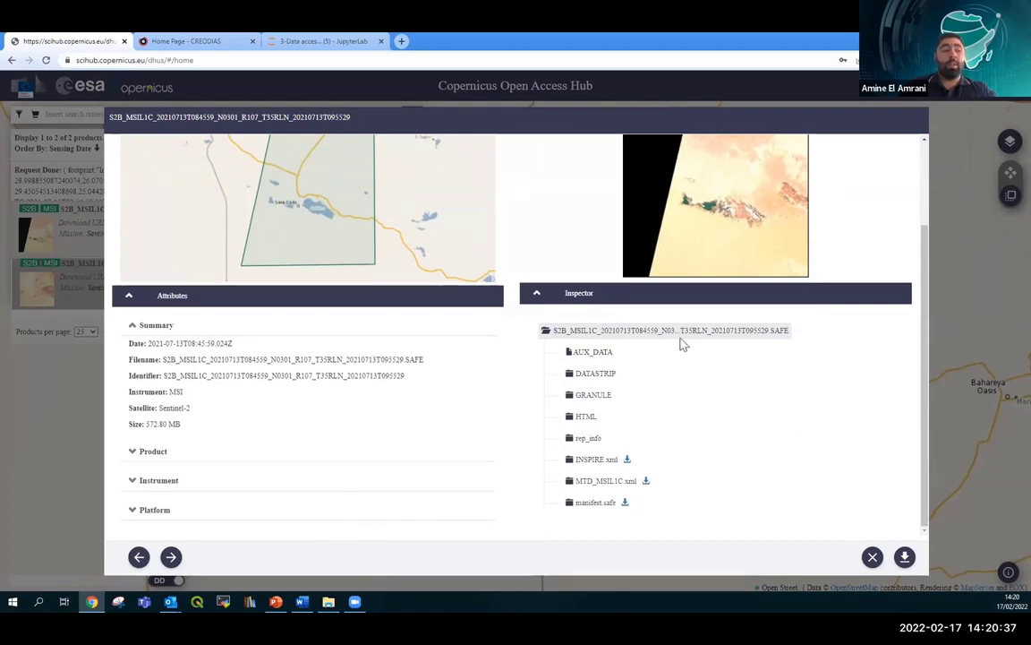
# Expand the product's GRANULE folder, its L1C_T35RLN_A022727_20210713T085013 subfolder and IMG_DATA to list the band images
pyautogui.click(595, 396)
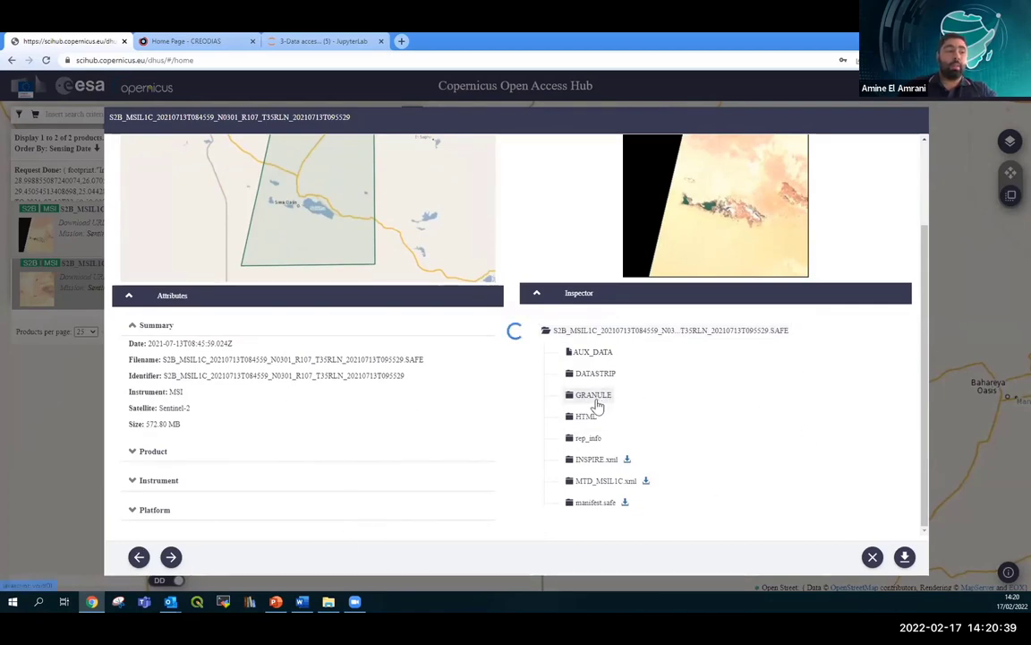
pyautogui.click(650, 418)
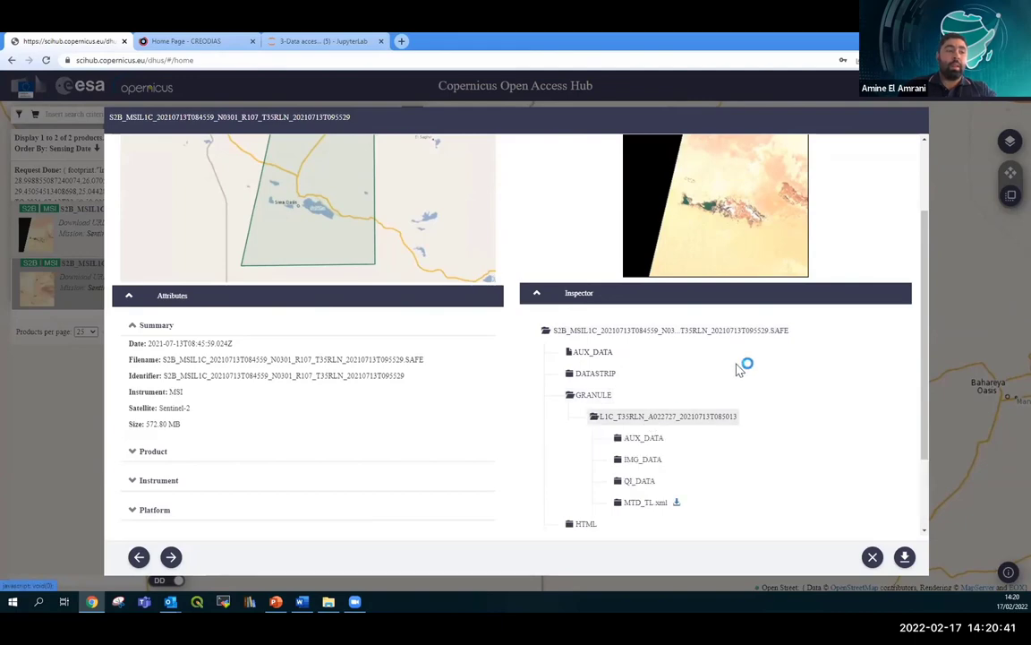
pyautogui.scroll(-2, 757, 367)
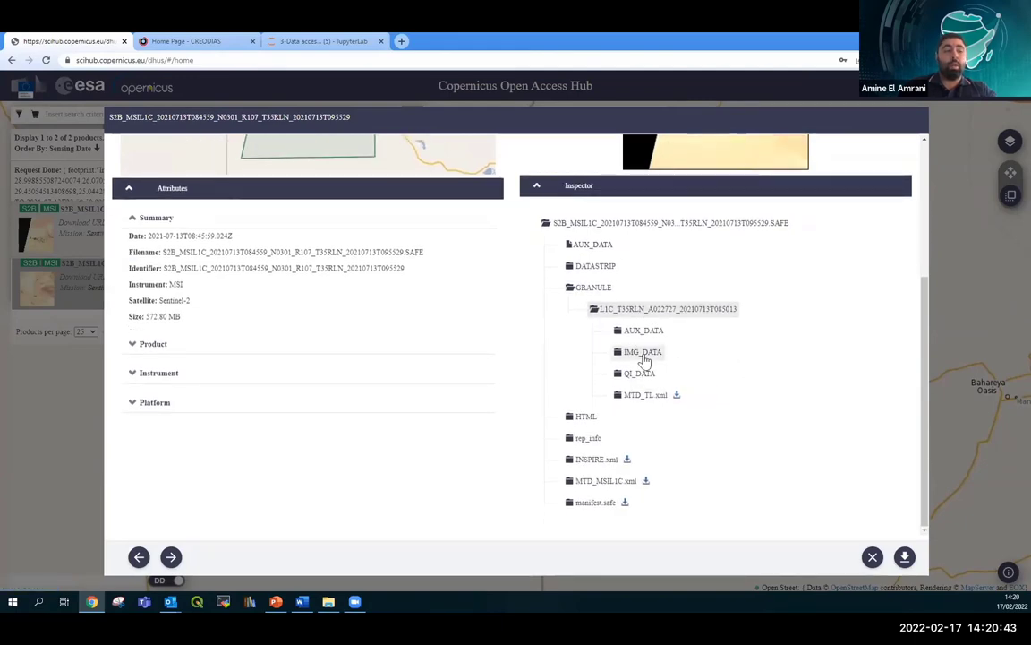
pyautogui.click(643, 355)
pyautogui.scroll(-1, 690, 350)
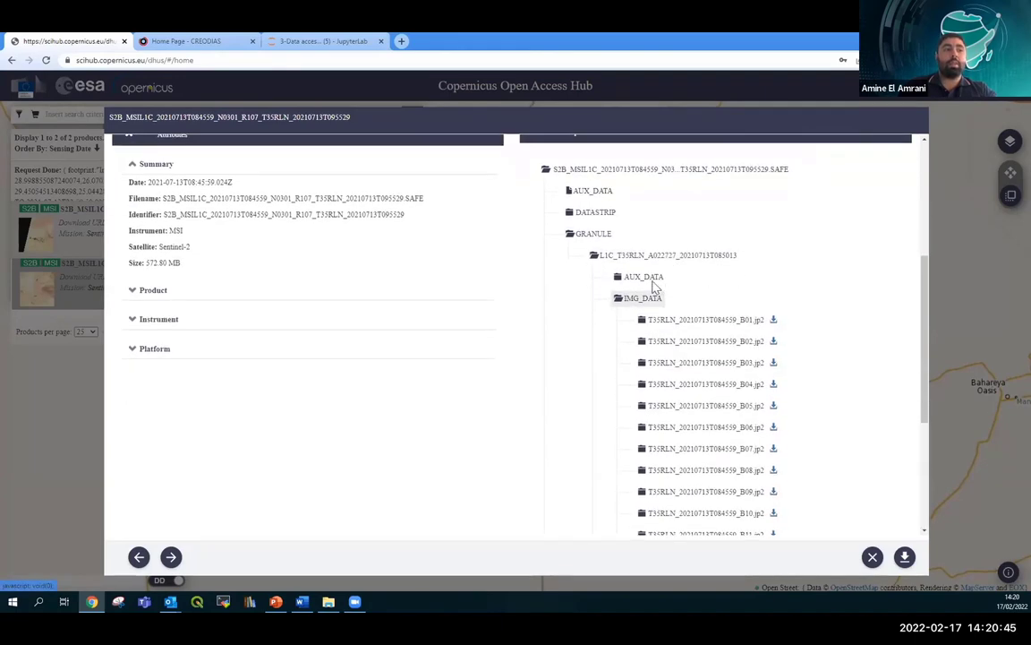
# Look through the band files in IMG_DATA and download the true-colour image T35RLN_20210713T084559_TCI.jp2
pyautogui.scroll(-5, 717, 311)
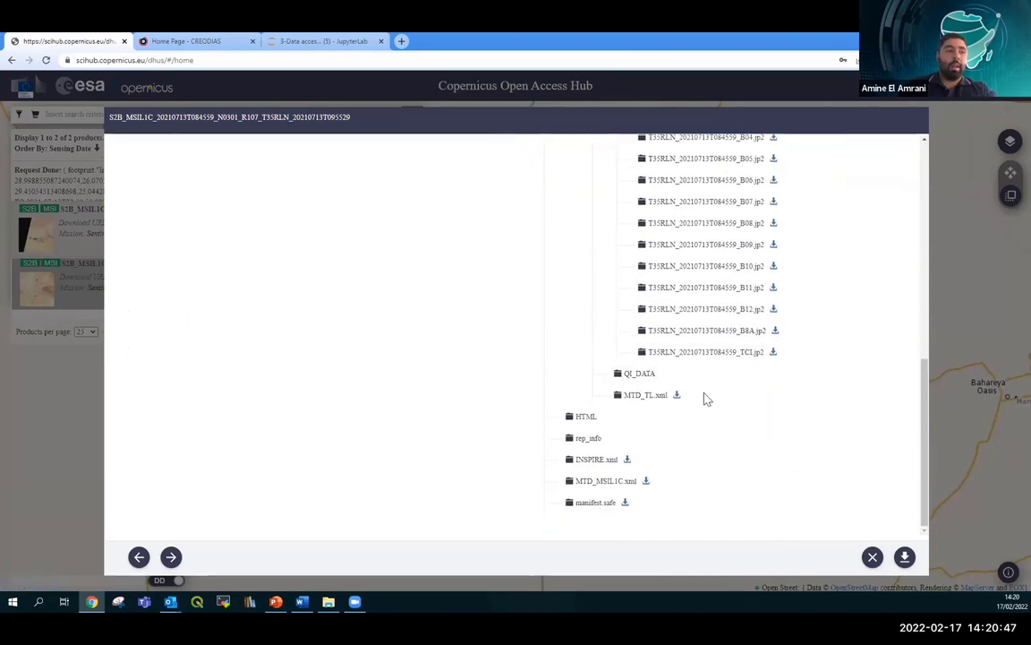
pyautogui.scroll(4, 721, 403)
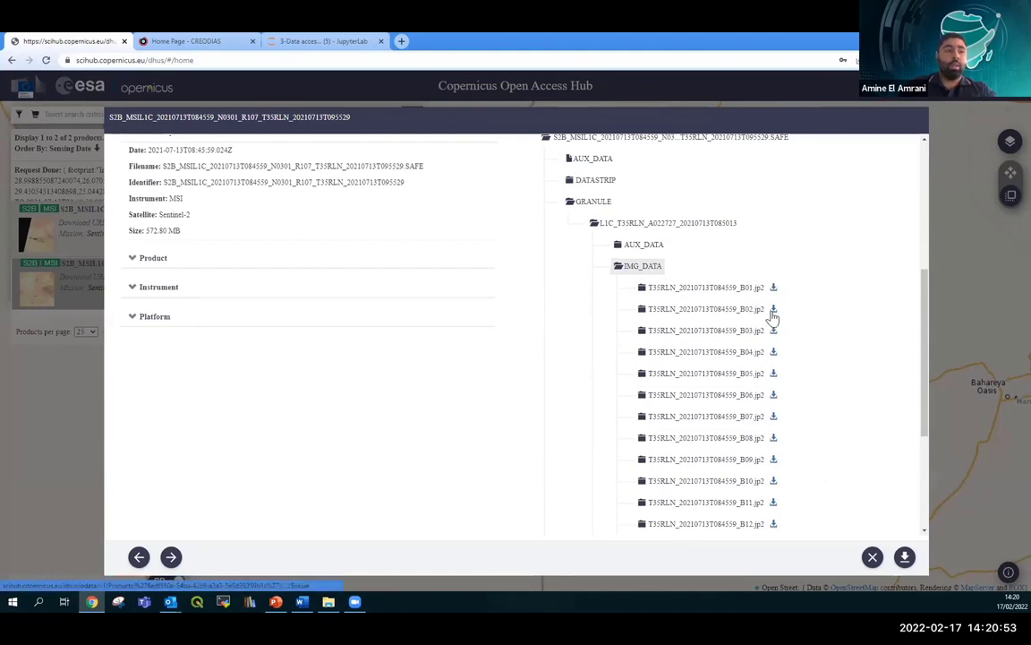
pyautogui.scroll(-2, 774, 335)
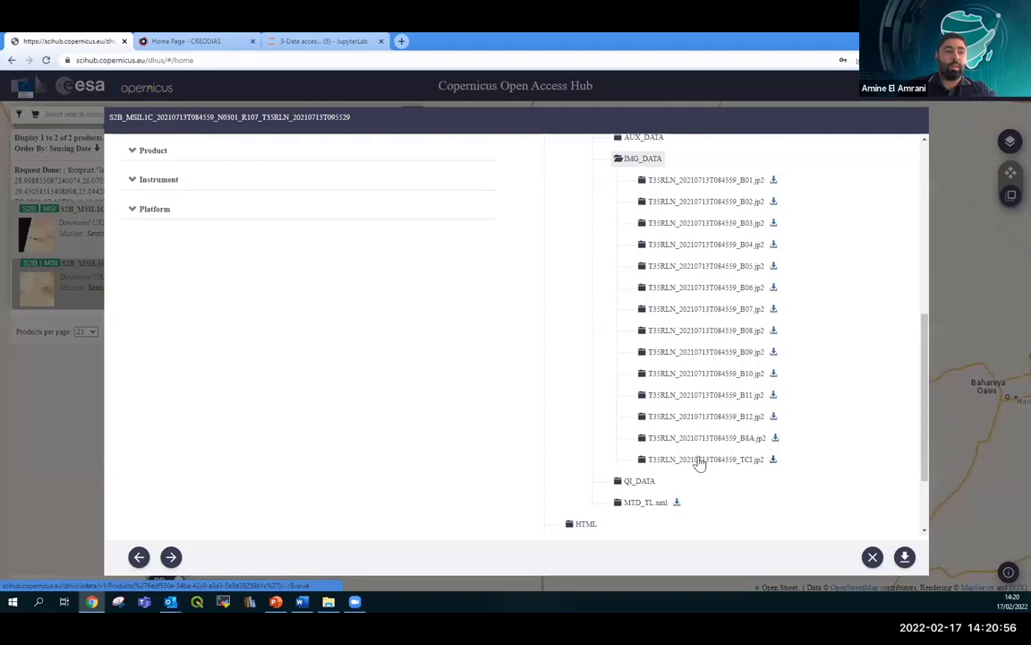
pyautogui.click(774, 459)
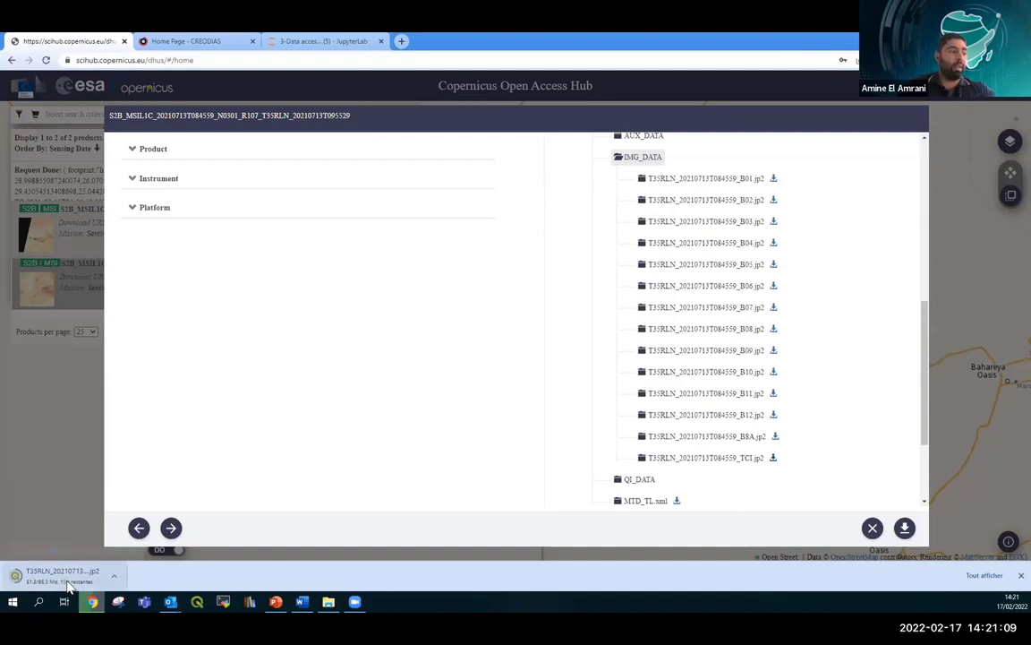
pyautogui.scroll(5, 803, 379)
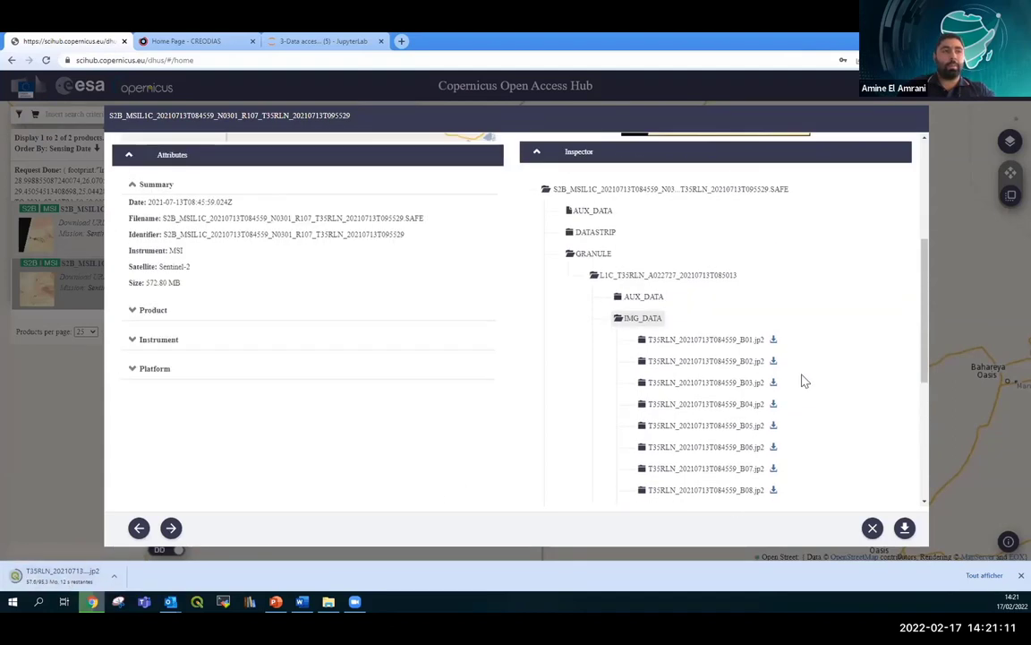
# Close the product details and return to the 3-Data access.ipynb notebook to review the section on downloading a product using a DIAS
pyautogui.click(873, 527)
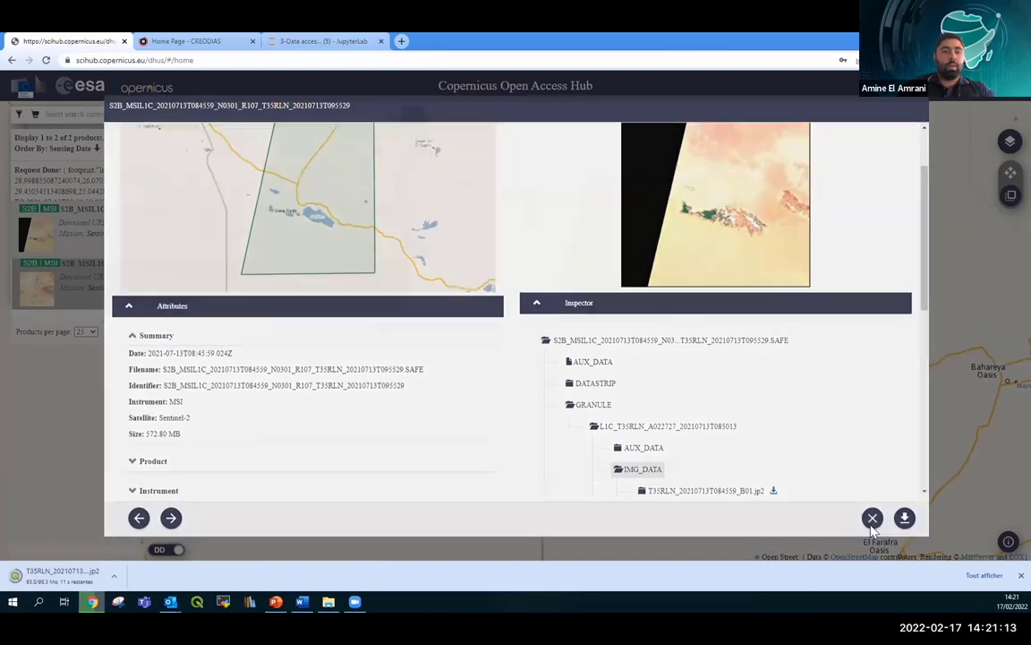
pyautogui.hotkey('alt', 'Tab')
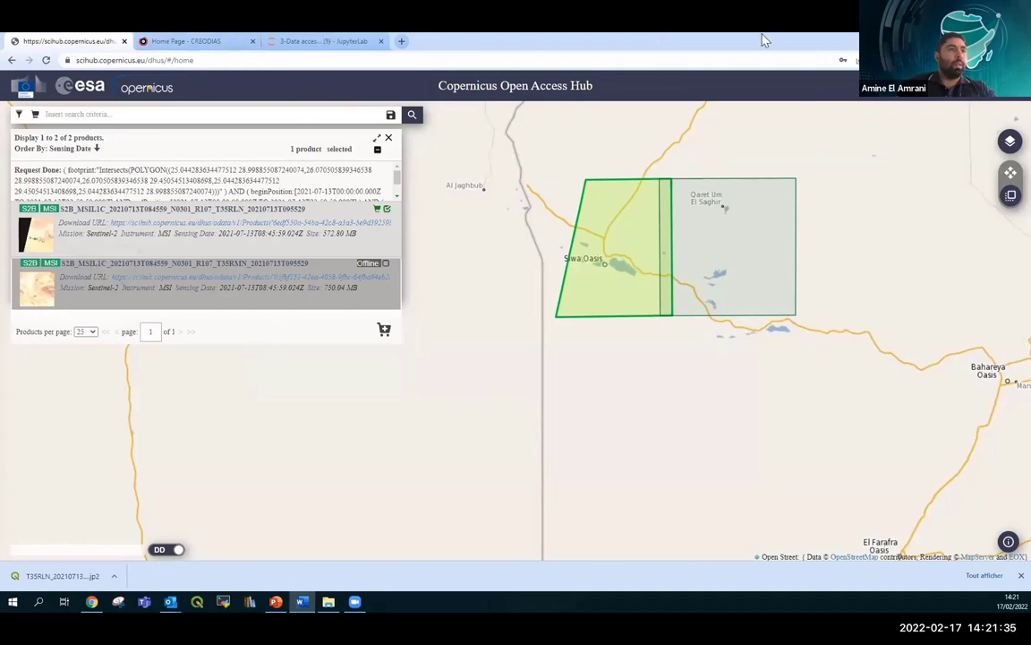
pyautogui.click(322, 41)
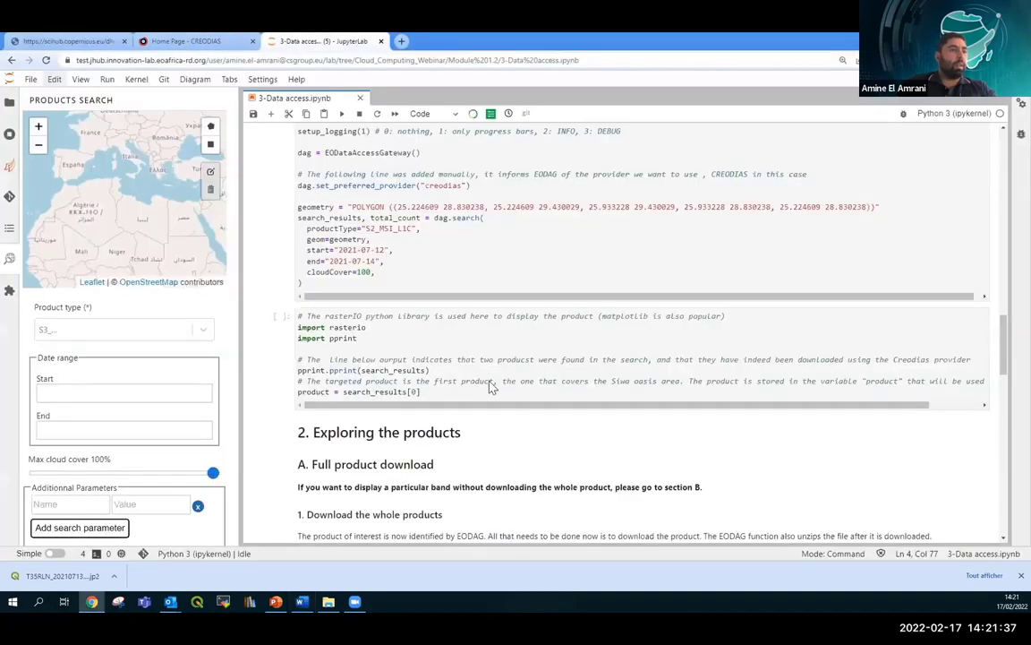
pyautogui.scroll(5, 1008, 313)
pyautogui.moveTo(1004, 342); pyautogui.dragTo(1000, 136)
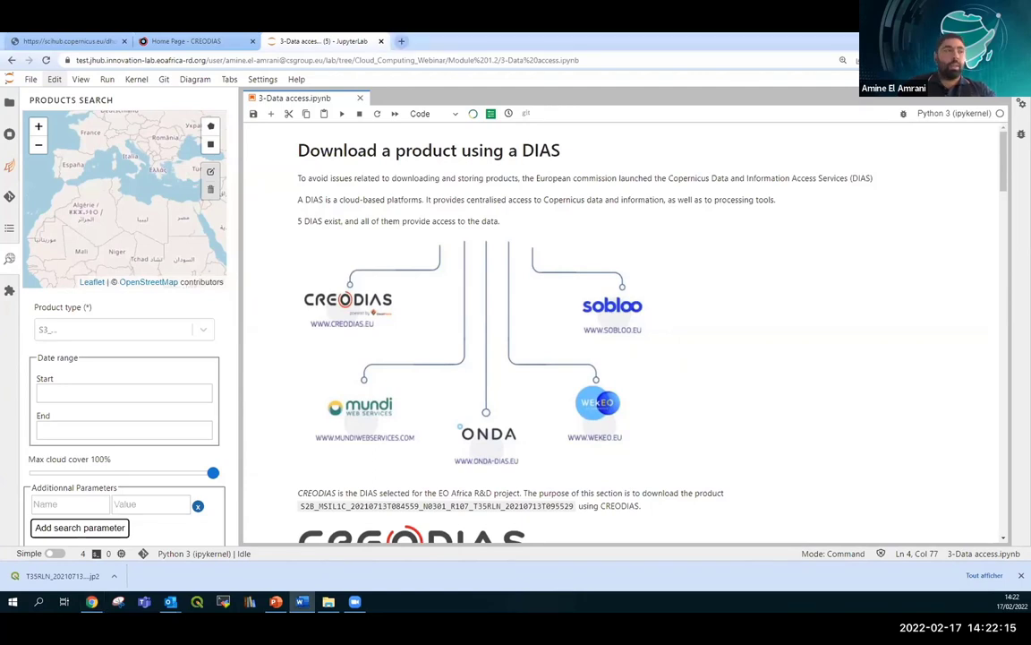
# Go to the CREODIAS home page and log in with the saved account credentials
pyautogui.click(189, 41)
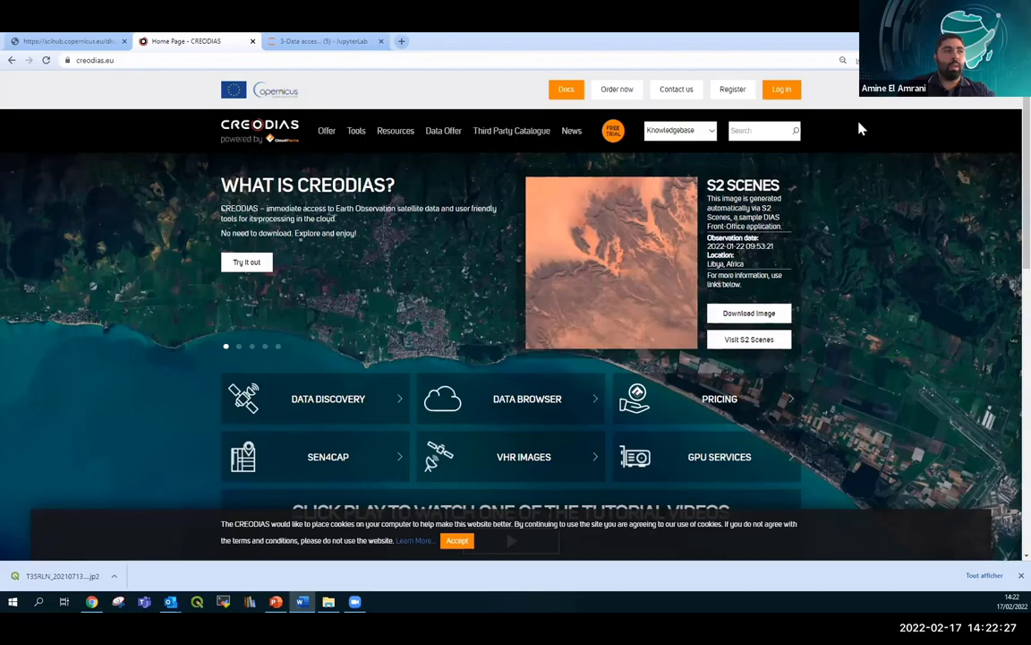
pyautogui.click(781, 89)
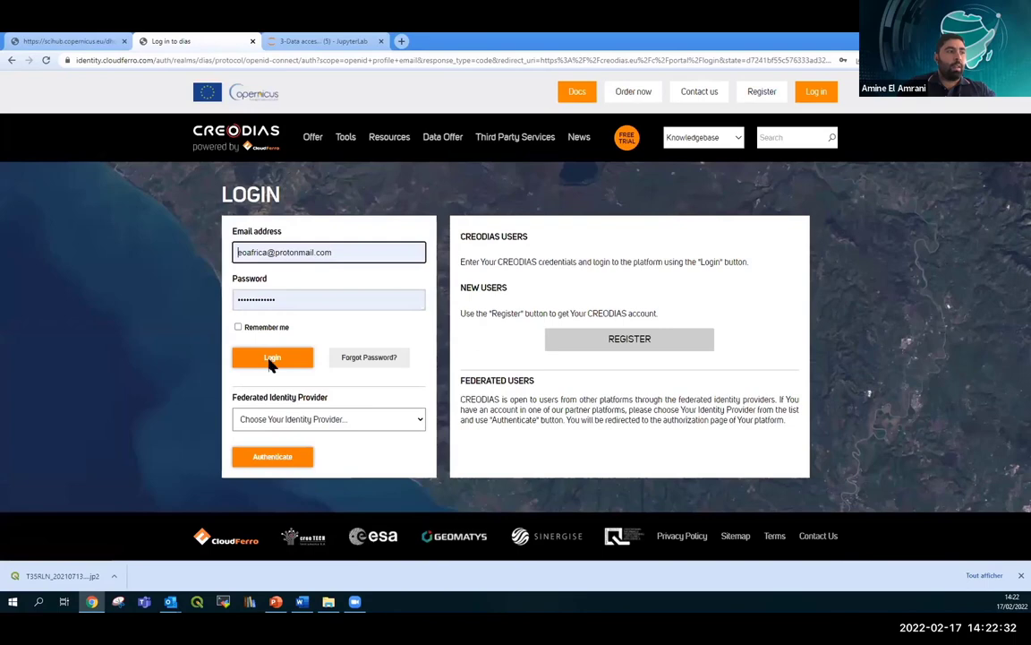
pyautogui.click(273, 362)
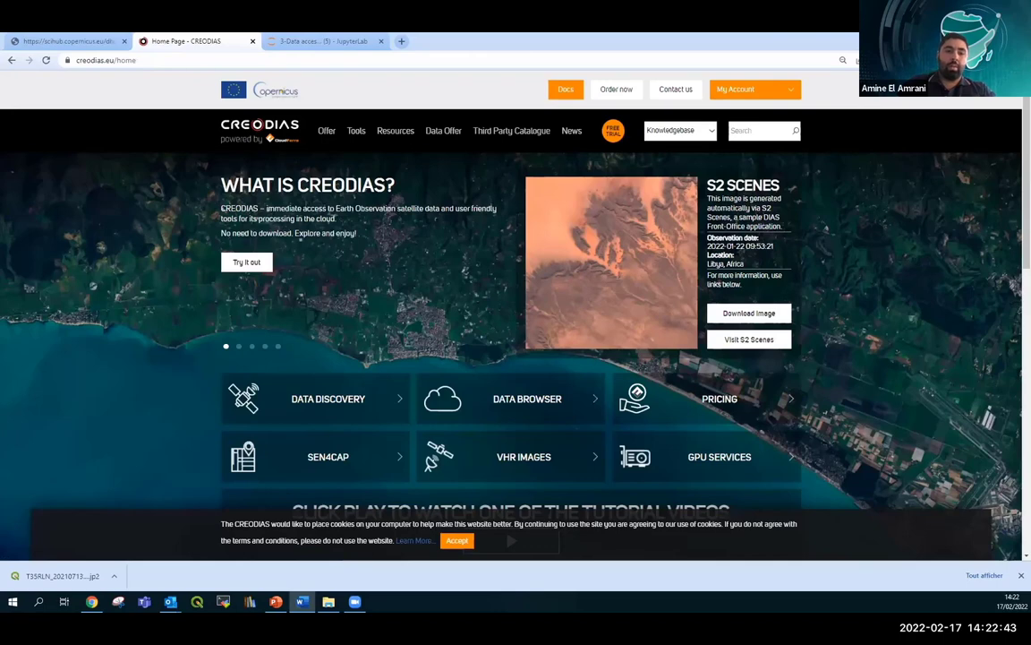
# Open the CREODIAS EO Finder and choose Sentinel-2 as the collection to search
pyautogui.moveTo(360, 131)
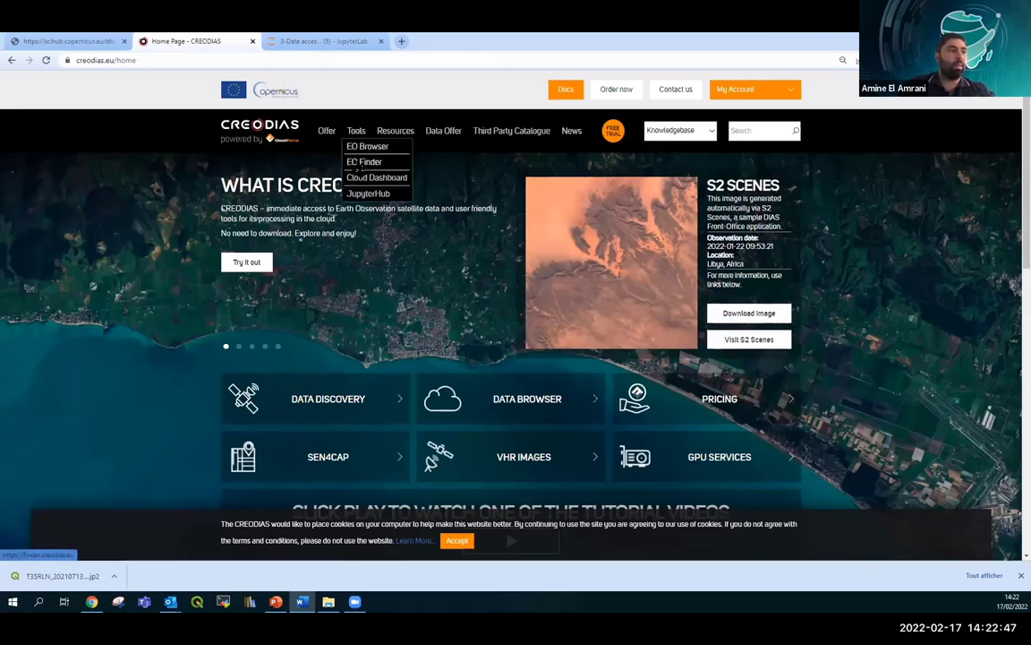
pyautogui.click(358, 167)
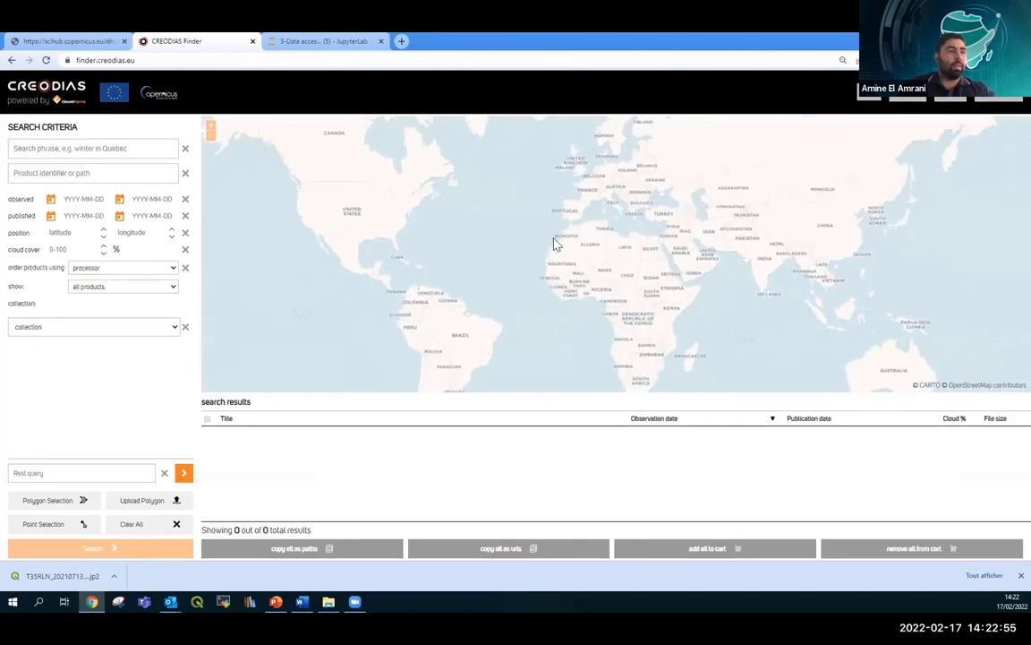
pyautogui.scroll(2, 488, 234)
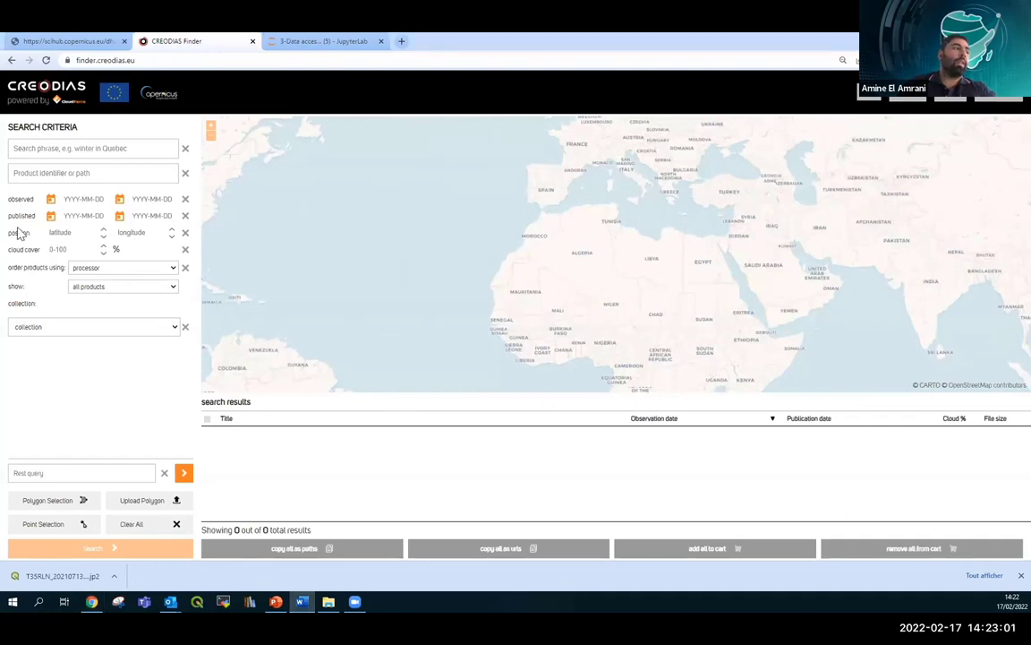
pyautogui.click(125, 331)
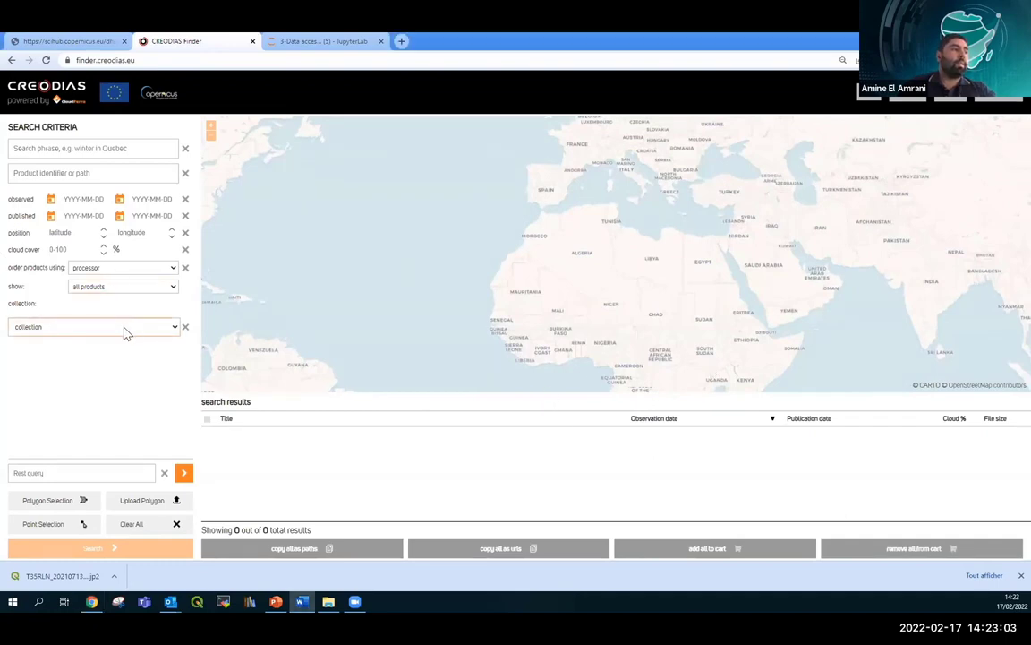
pyautogui.click(125, 331)
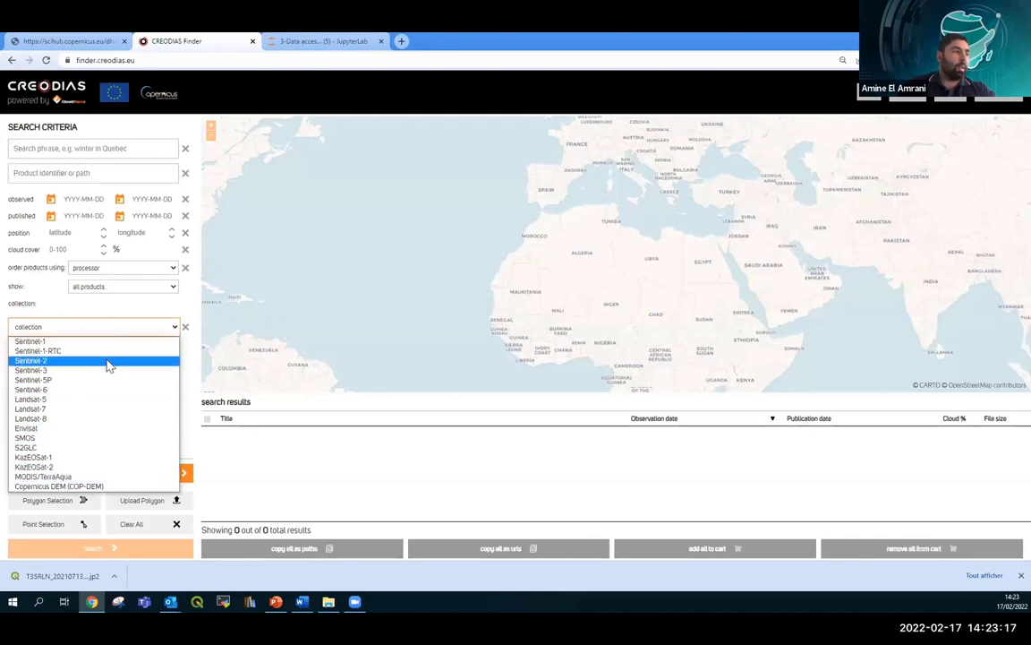
pyautogui.click(57, 362)
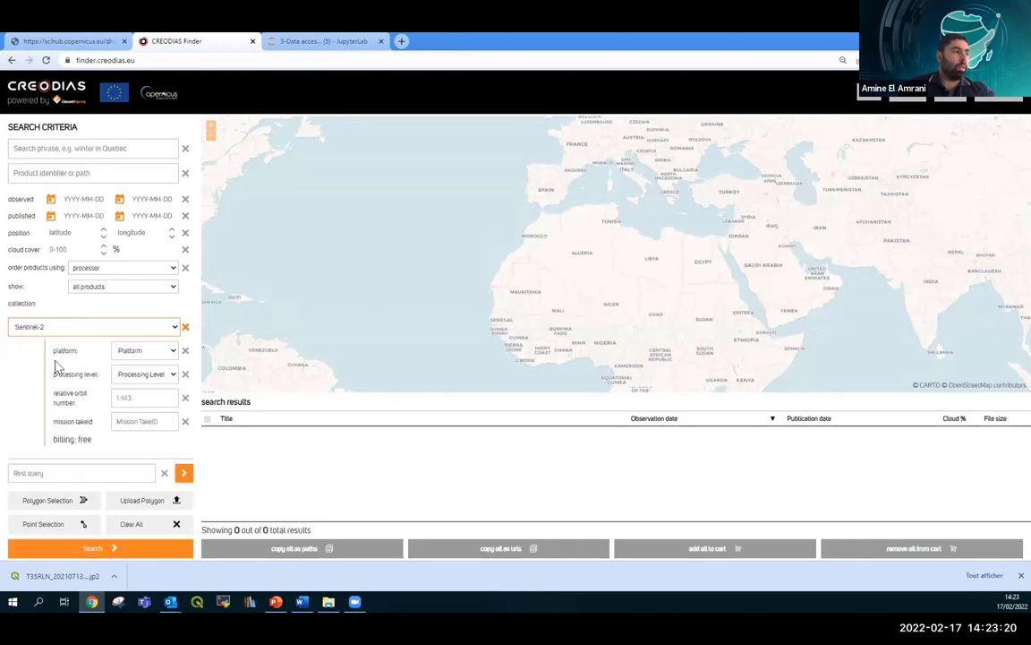
# Set the start of the observed date range to 2021-07-12
pyautogui.click(52, 216)
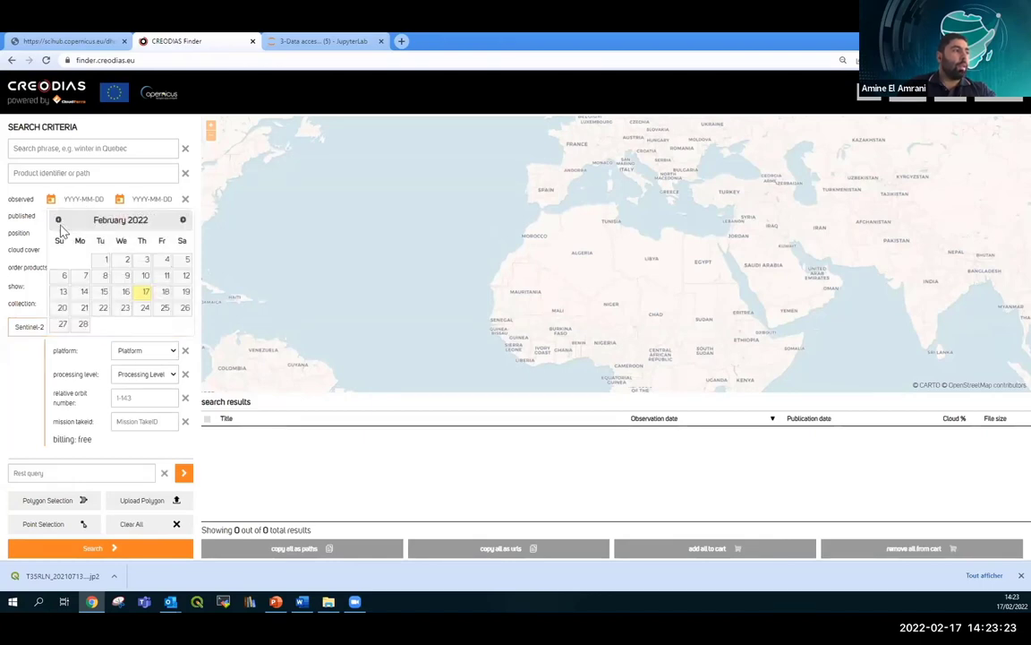
pyautogui.click(59, 221)
pyautogui.click(58, 221)
pyautogui.click(58, 220)
pyautogui.click(59, 221)
pyautogui.click(59, 221)
pyautogui.click(58, 221)
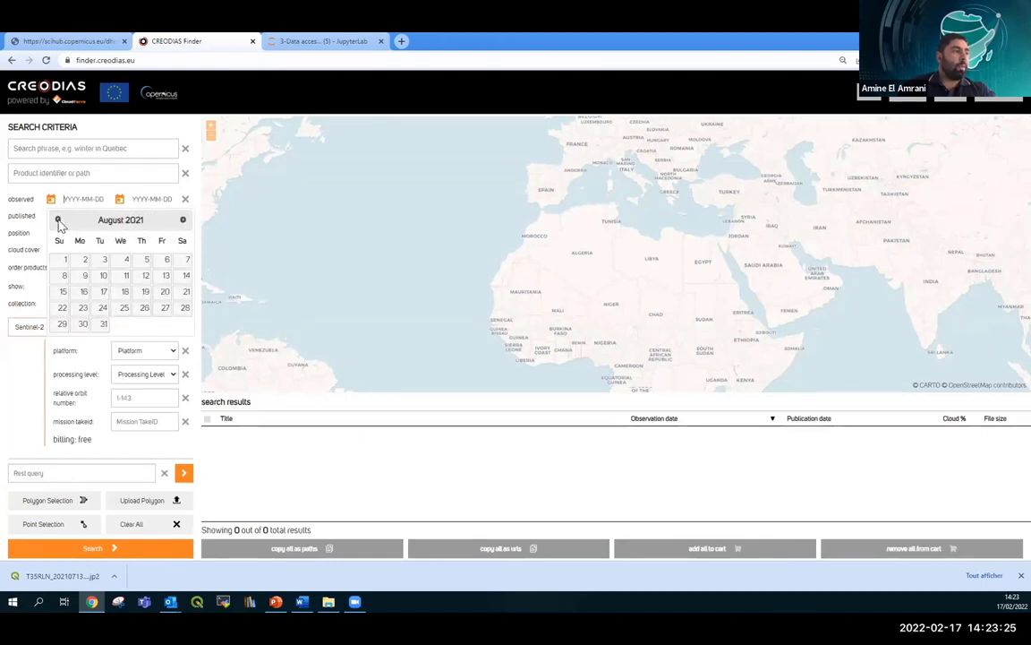
pyautogui.click(58, 220)
pyautogui.click(58, 221)
pyautogui.click(183, 220)
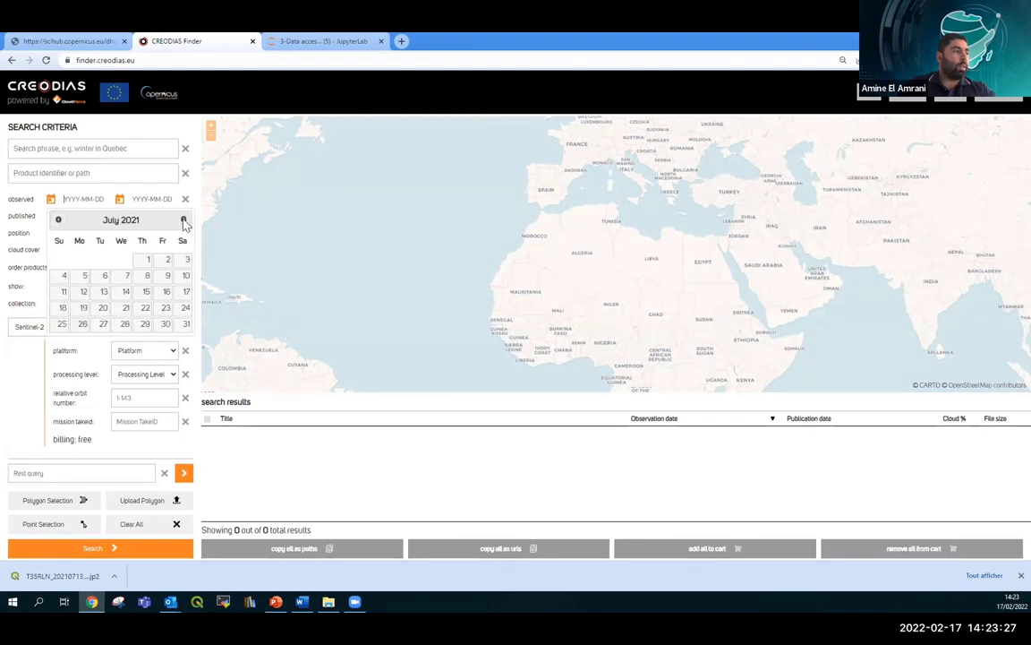
pyautogui.click(83, 291)
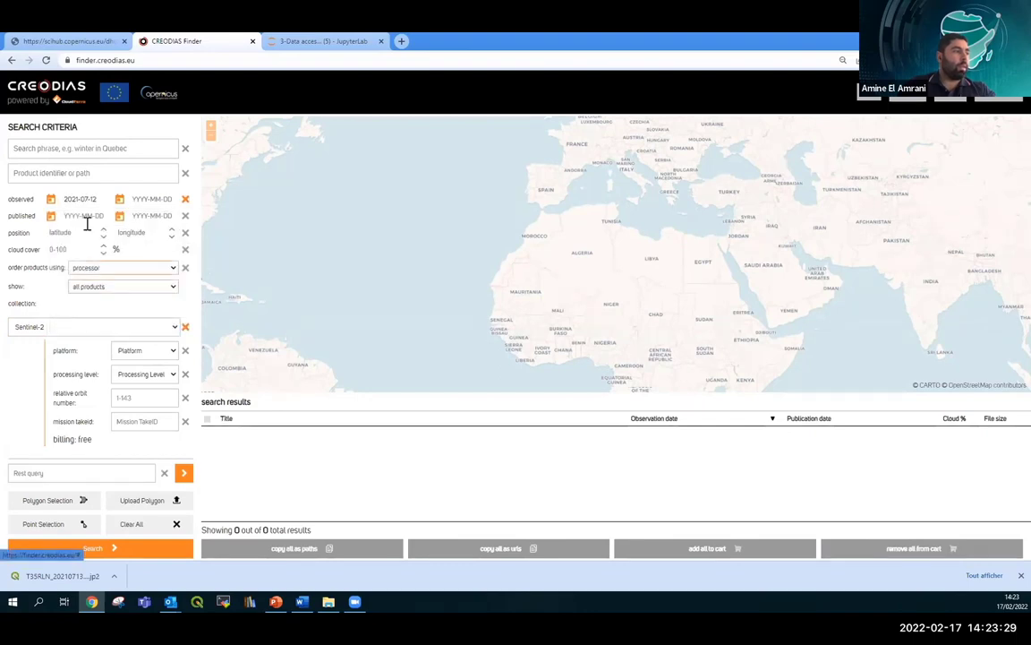
# Set the end of the observed date range to 2021-07-14 and the processing level to LEVEL1C
pyautogui.click(155, 200)
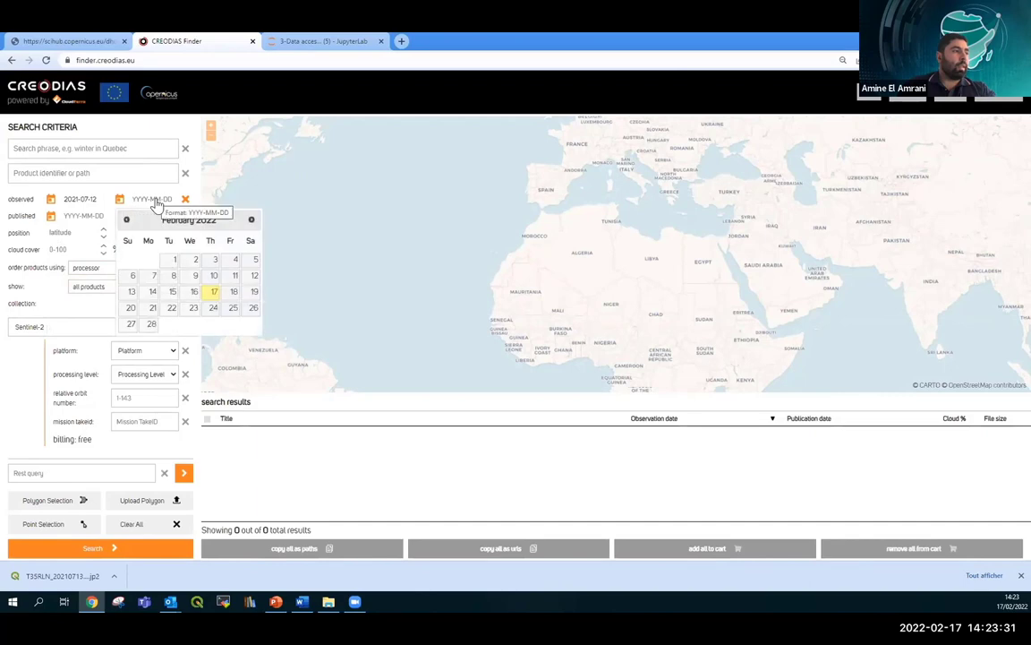
pyautogui.click(126, 219)
pyautogui.click(126, 220)
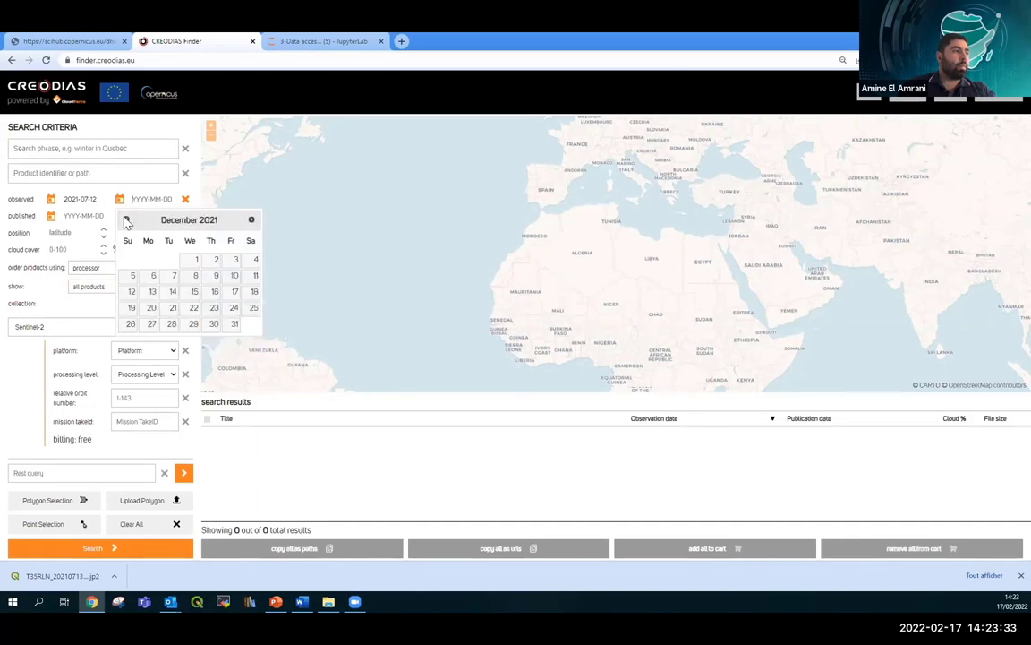
pyautogui.click(126, 219)
pyautogui.click(126, 219)
pyautogui.click(126, 219)
pyautogui.click(126, 219)
pyautogui.click(126, 219)
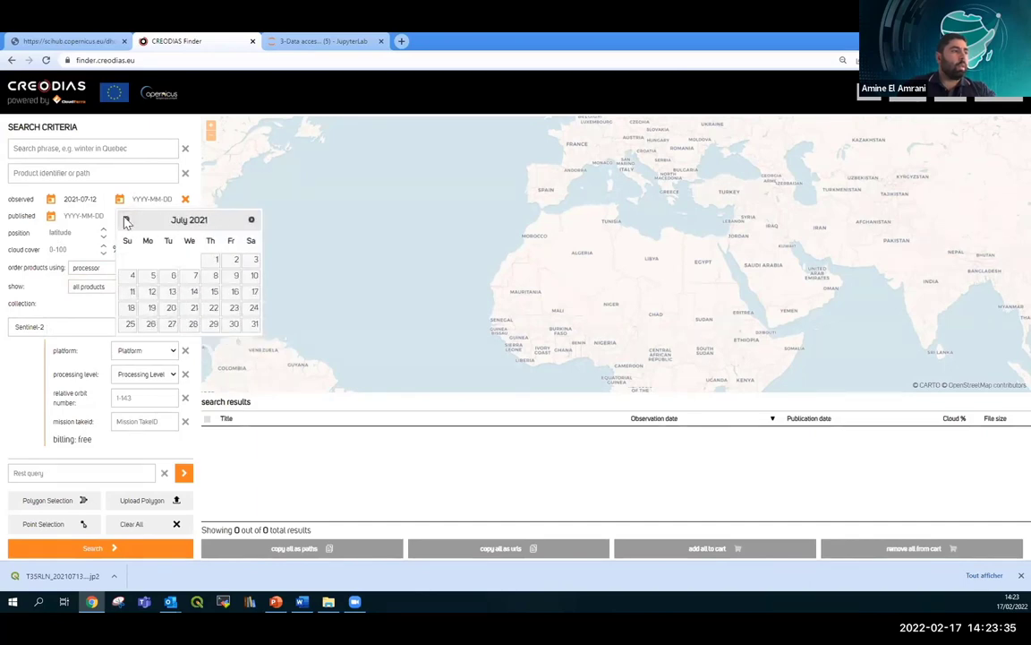
pyautogui.click(194, 292)
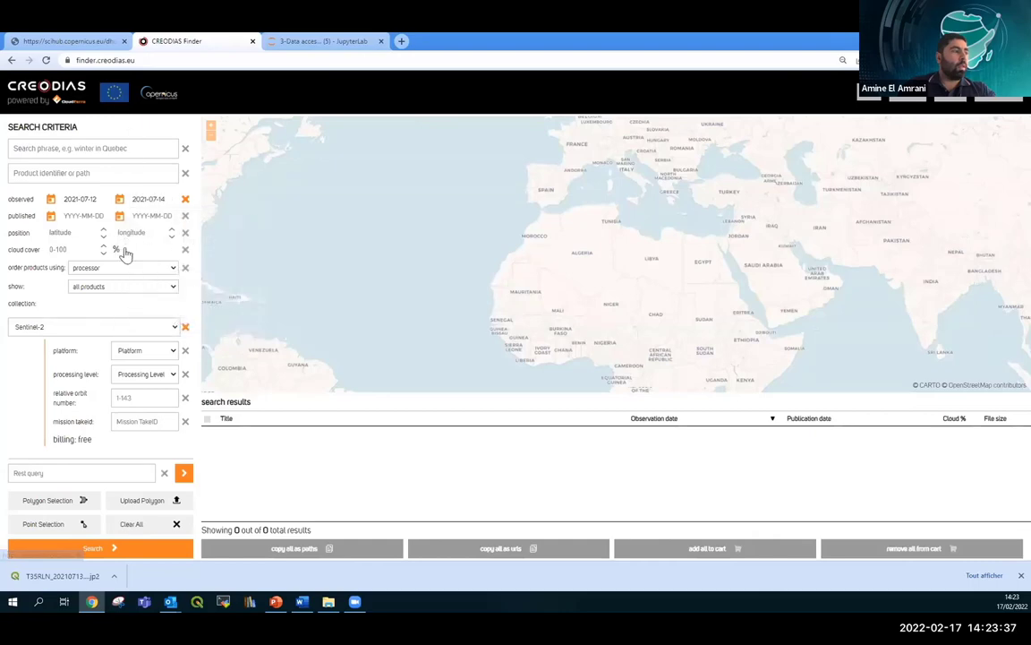
pyautogui.click(139, 374)
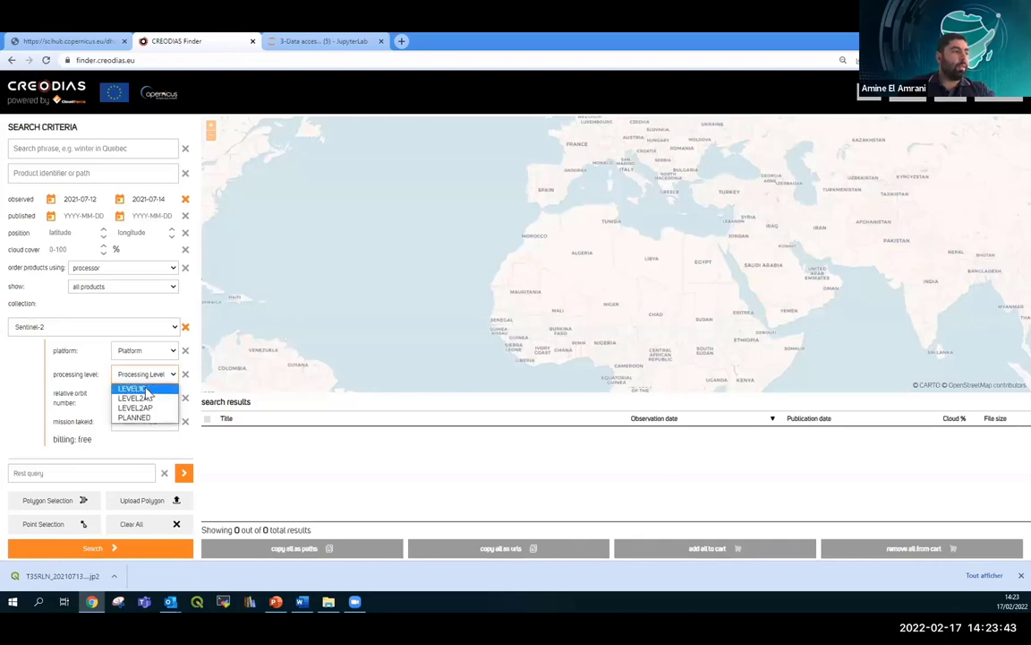
pyautogui.click(143, 389)
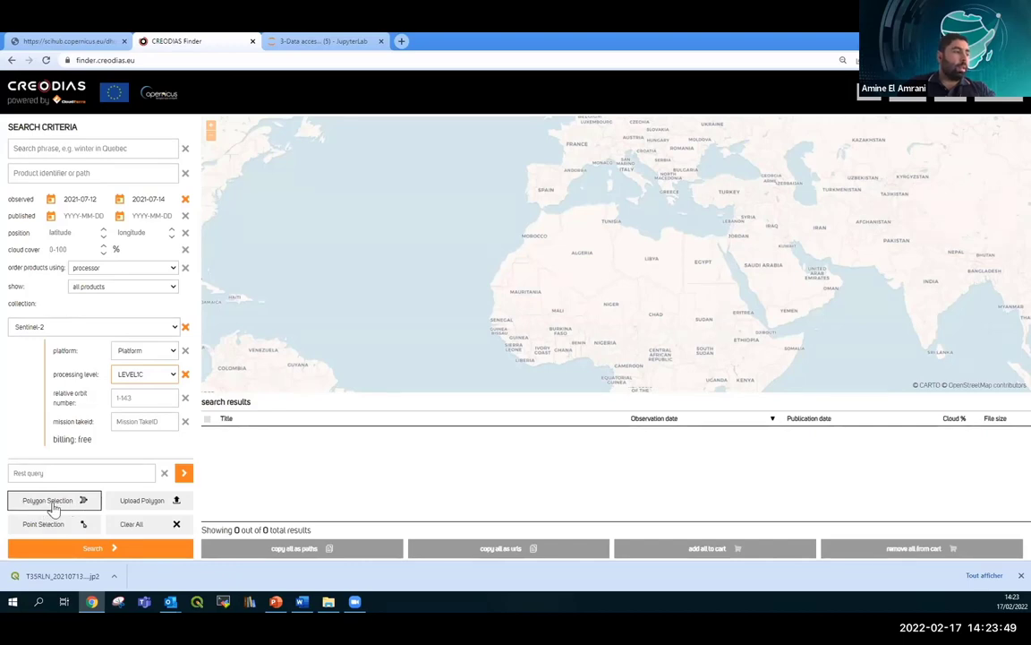
# Draw a four-sided search polygon around Siwa Oasis on the map and run the product search
pyautogui.click(49, 504)
pyautogui.scroll(1, 703, 258)
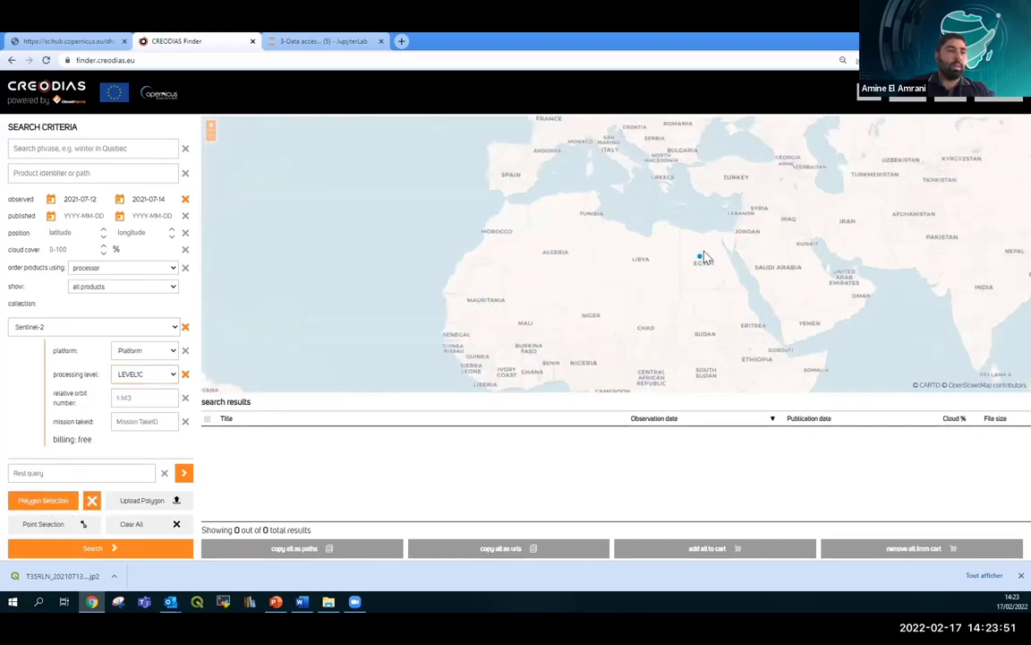
pyautogui.scroll(4, 703, 258)
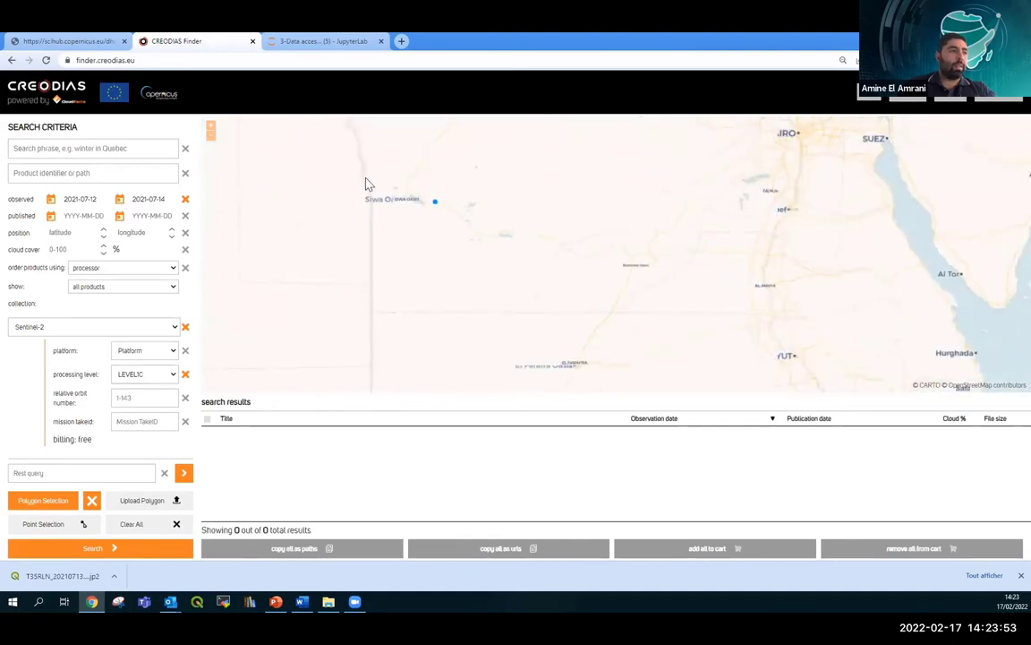
pyautogui.scroll(1, 365, 183)
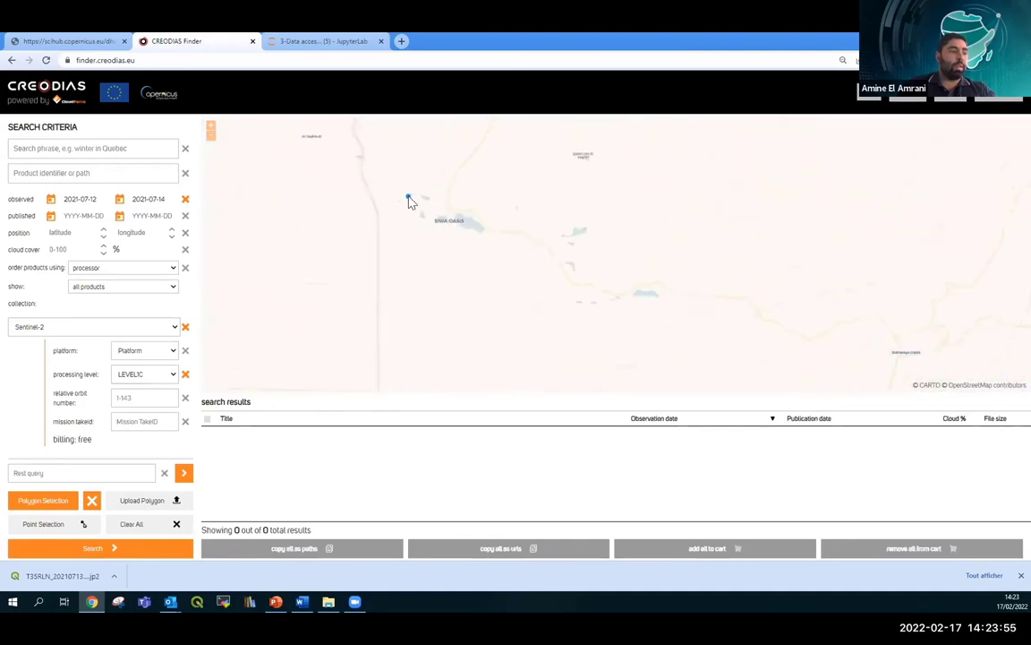
pyautogui.click(409, 198)
pyautogui.click(508, 198)
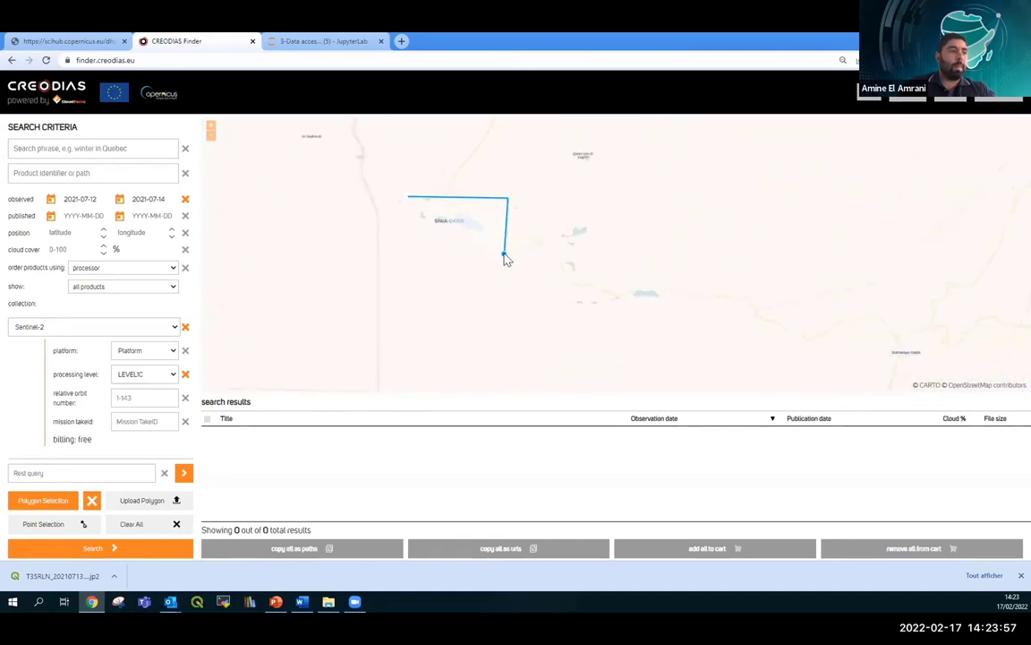
pyautogui.click(506, 248)
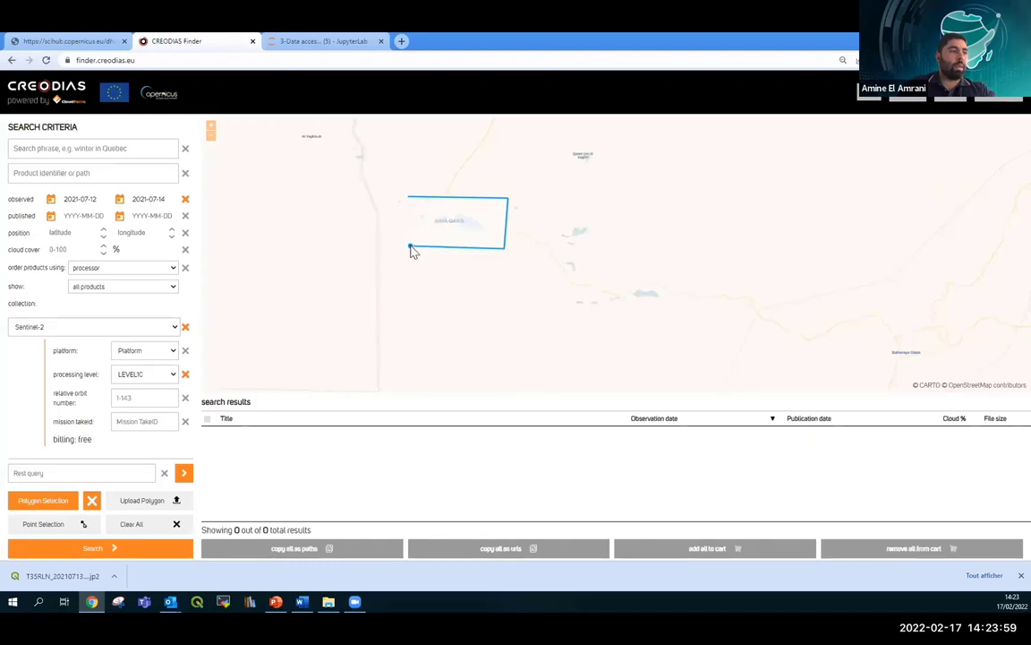
pyautogui.click(409, 248)
pyautogui.click(409, 199)
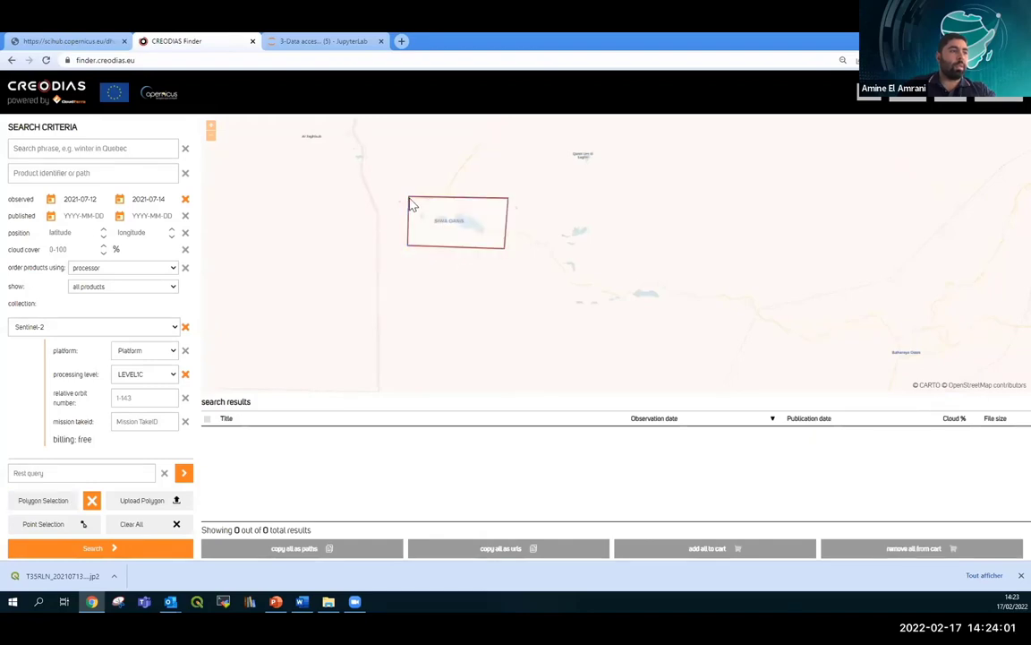
pyautogui.click(95, 549)
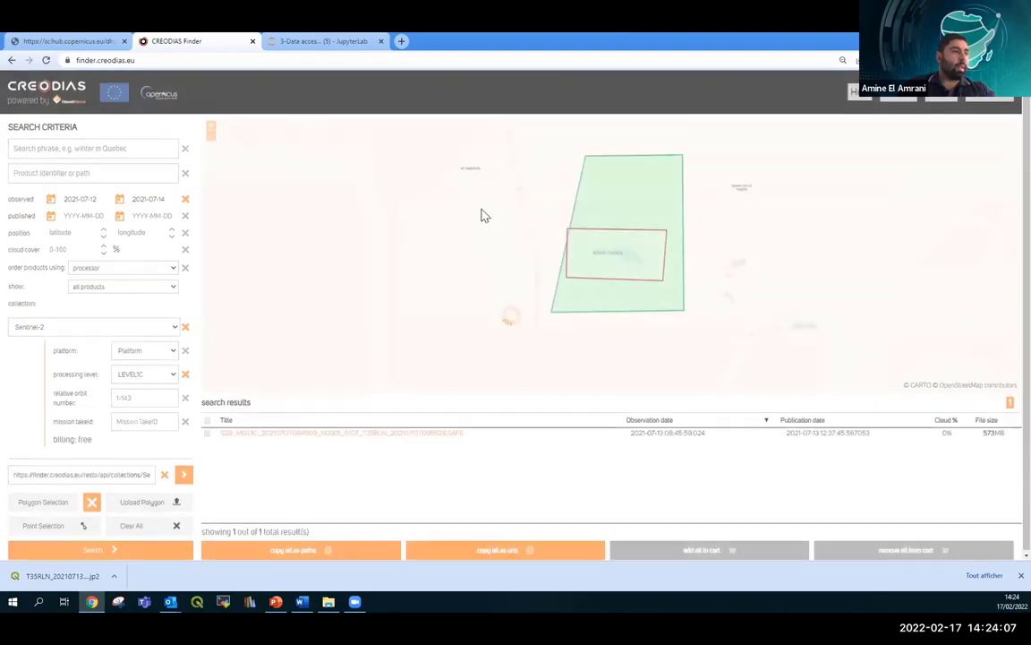
# Open the T35RLN product's details and expand GRANULE, L1C_T35RLN_A022727_20210713T085013 and IMG_DATA to view its band files
pyautogui.click(632, 194)
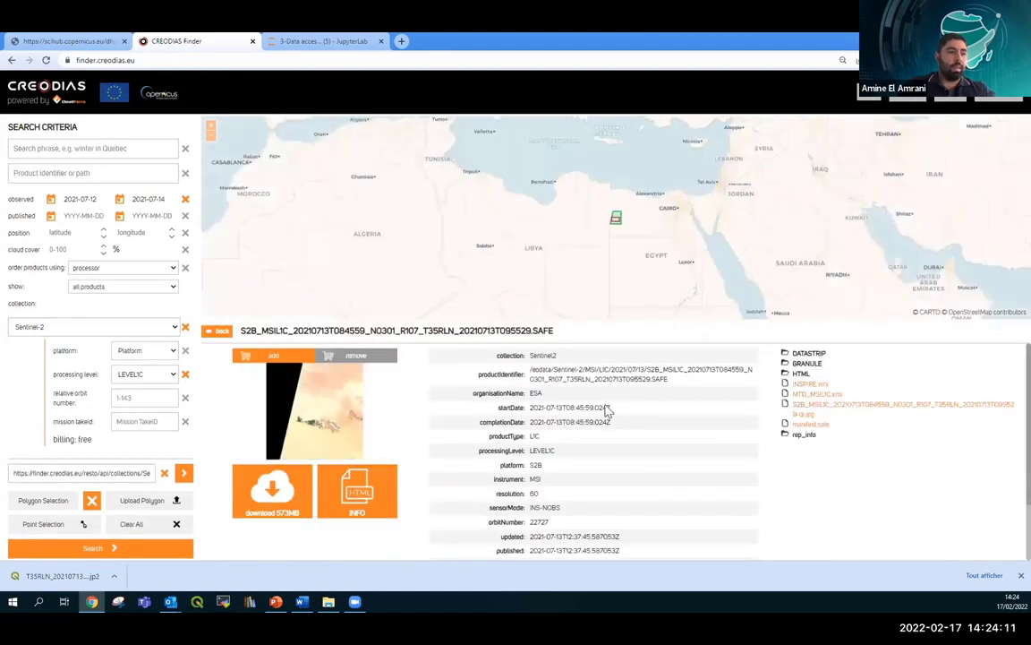
pyautogui.click(807, 363)
pyautogui.click(860, 373)
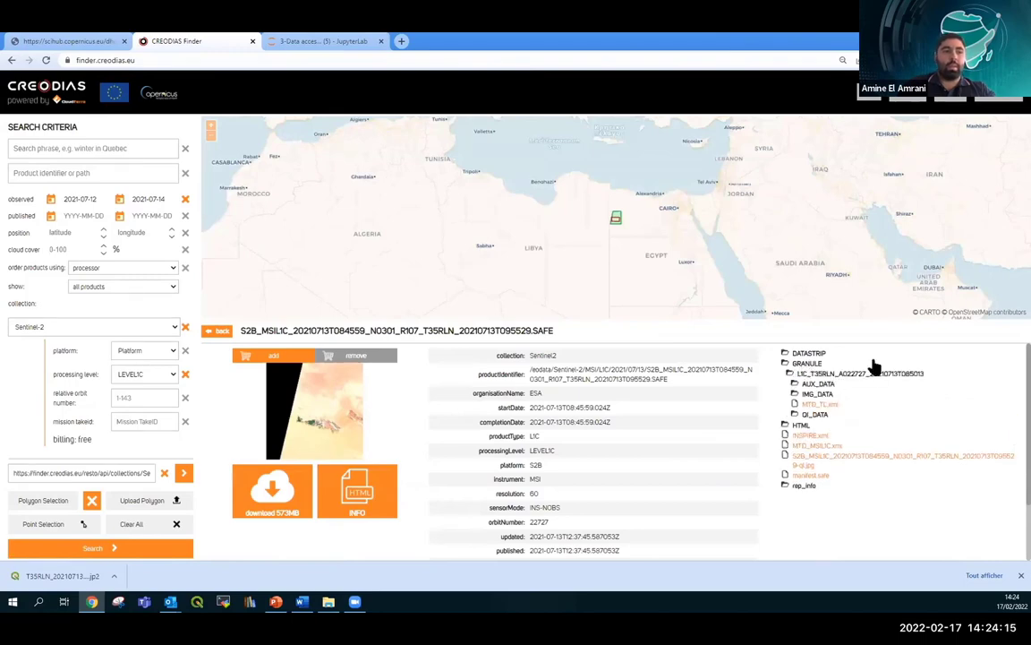
pyautogui.click(816, 394)
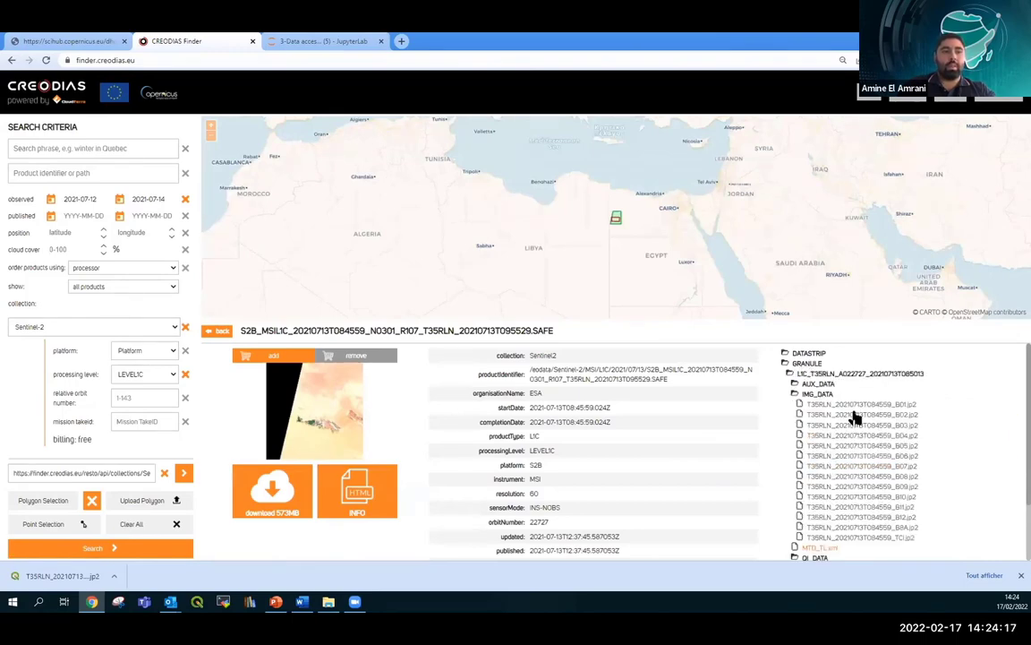
pyautogui.scroll(-1, 877, 421)
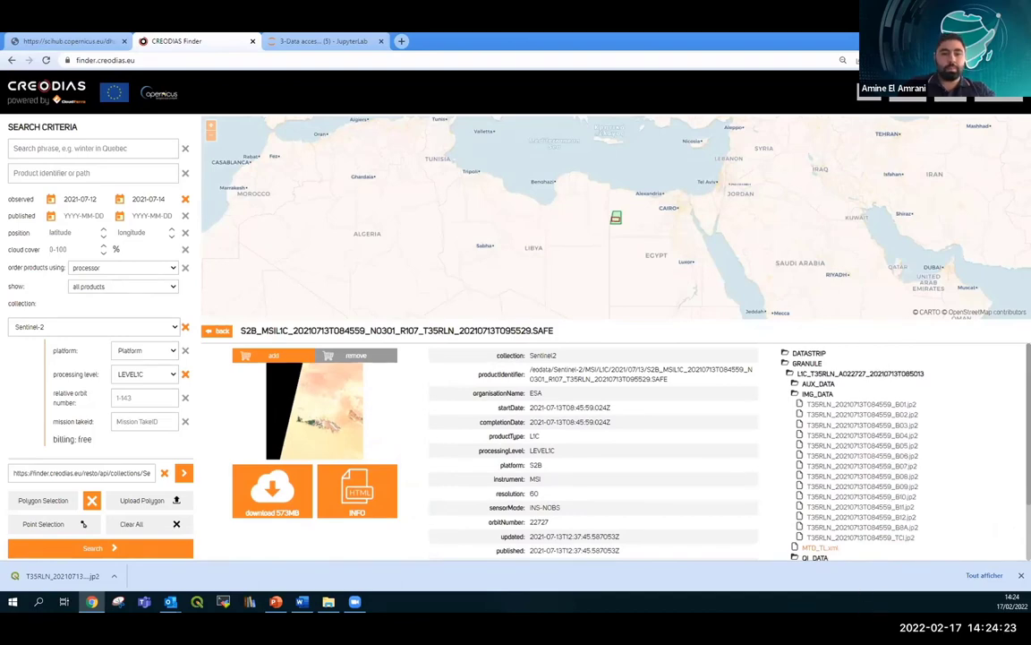
pyautogui.hotkey('alt', 'Tab')
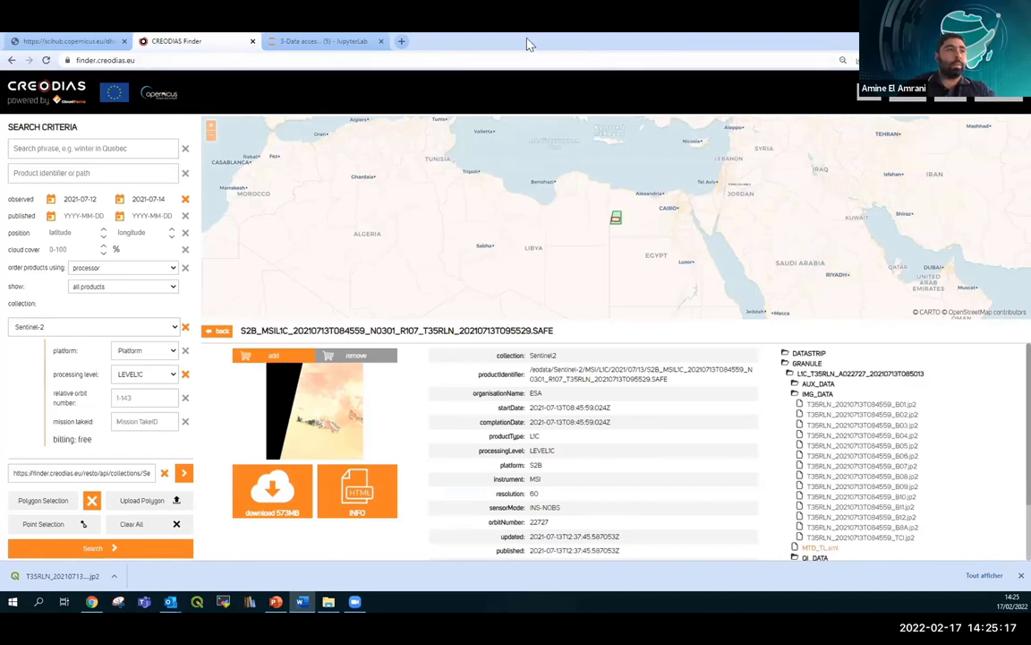
# Switch to the 3-Data access.ipynb notebook in JupyterLab and hide the products search pane beside it
pyautogui.click(305, 42)
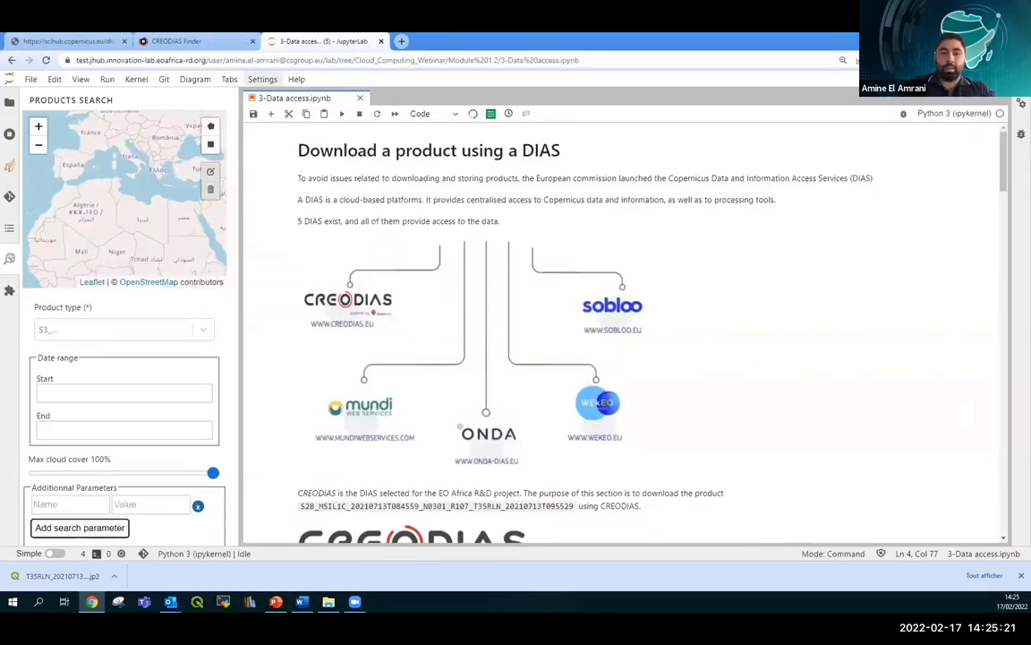
pyautogui.click(300, 601)
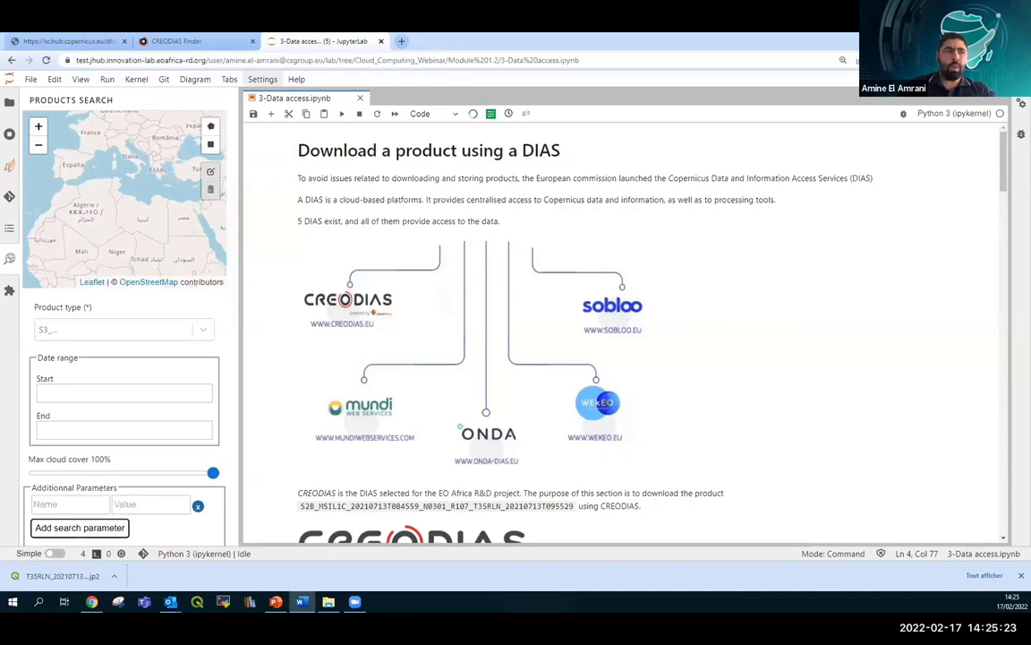
pyautogui.scroll(-1, 789, 361)
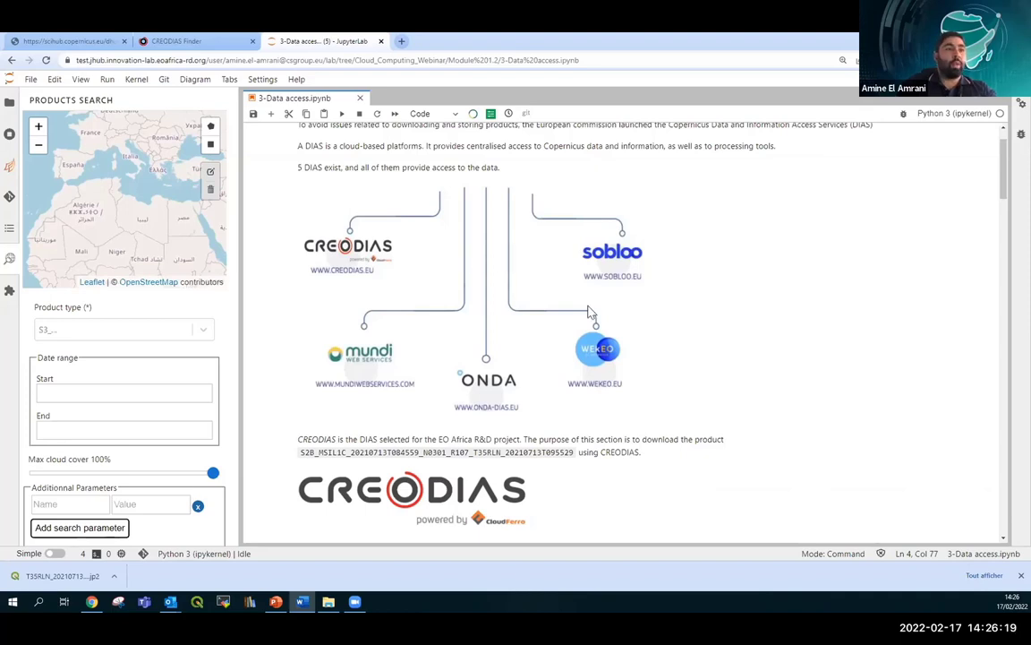
pyautogui.scroll(1, 588, 310)
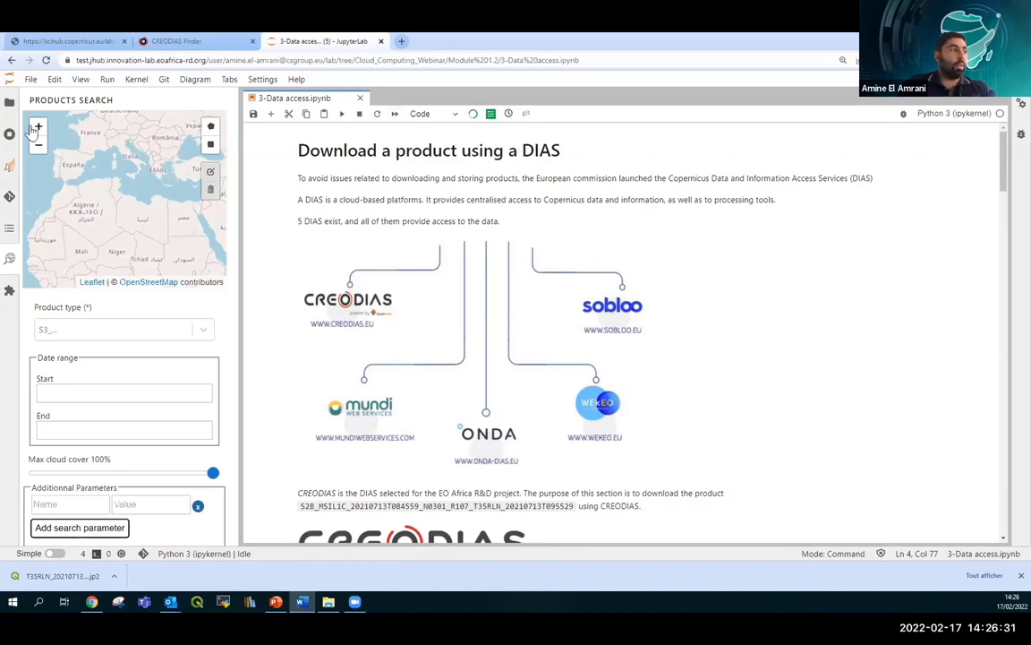
pyautogui.click(11, 260)
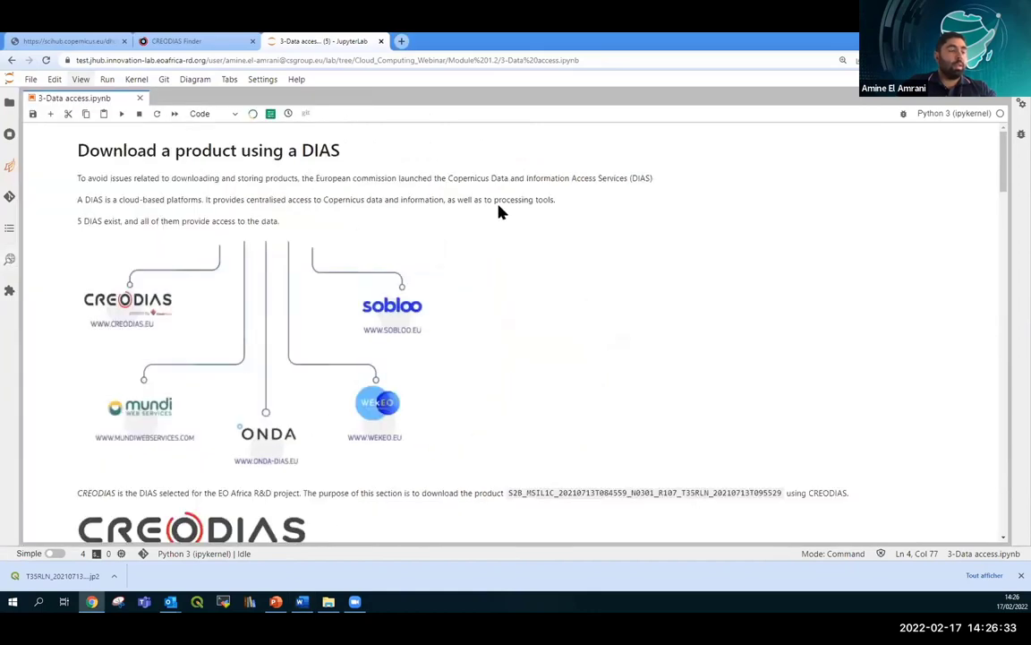
# Show the Markdown source of the notebook's title cell and DIAS offer image cell, and render the image cell again
pyautogui.doubleClick(160, 155)
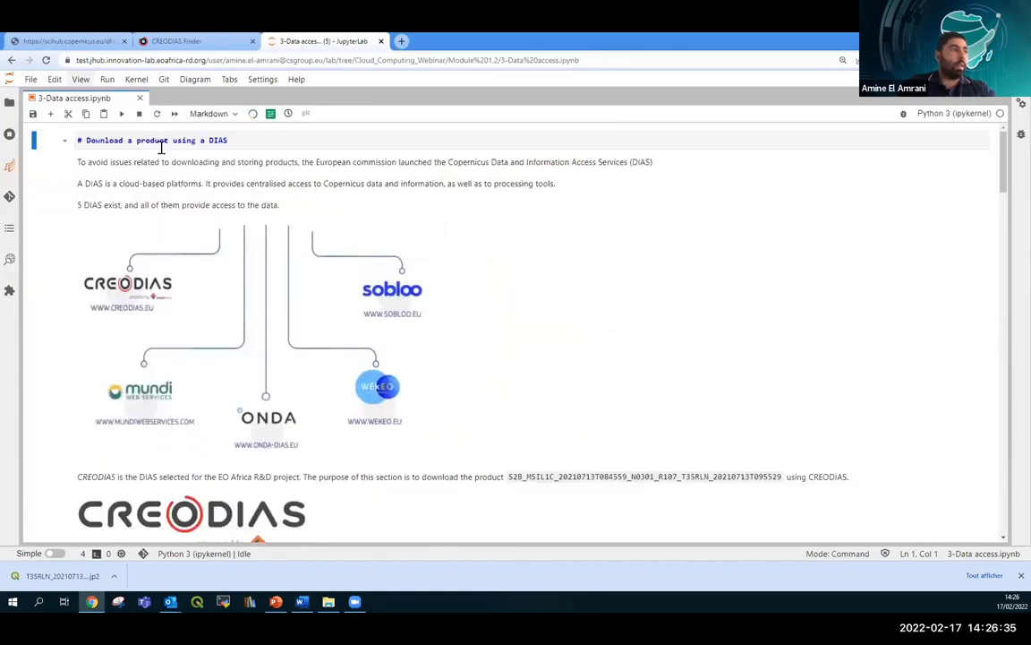
pyautogui.click(281, 141)
pyautogui.press('Escape')
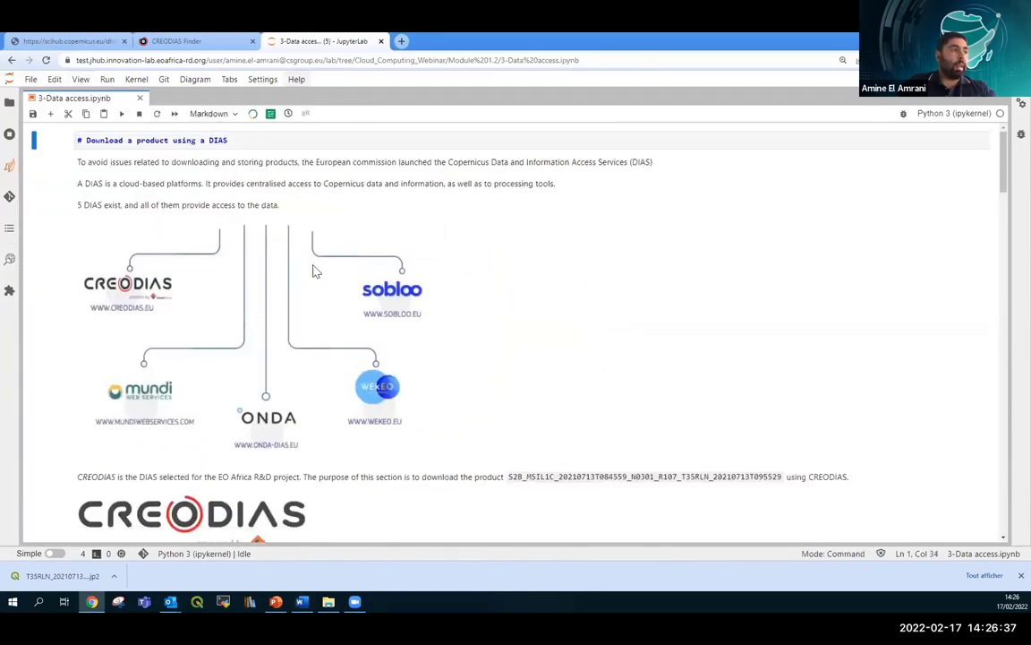
pyautogui.click(203, 260)
pyautogui.doubleClick(225, 272)
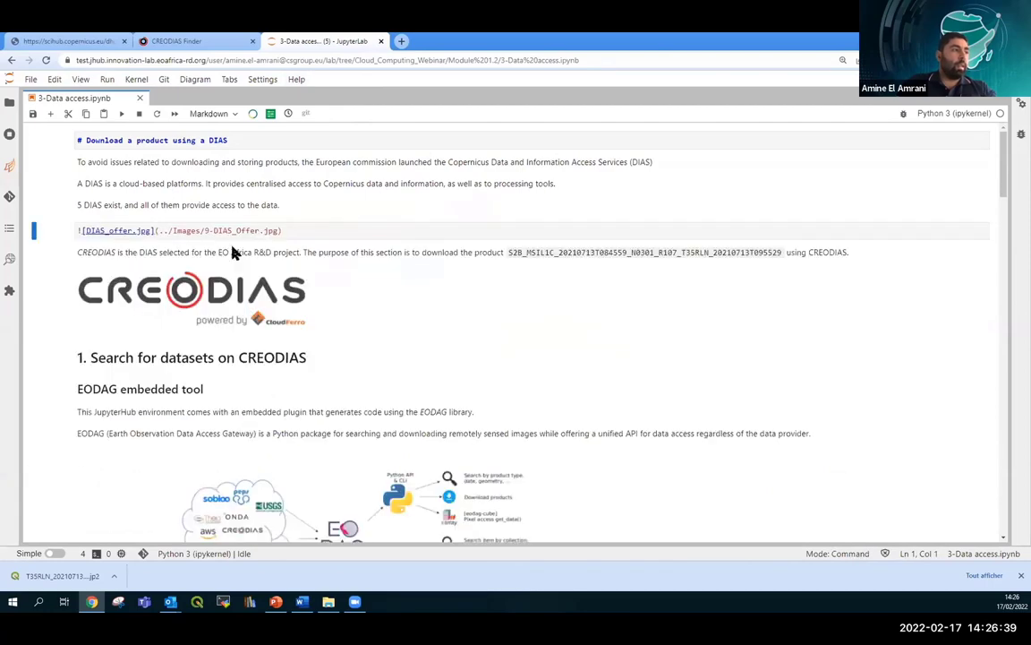
pyautogui.click(121, 113)
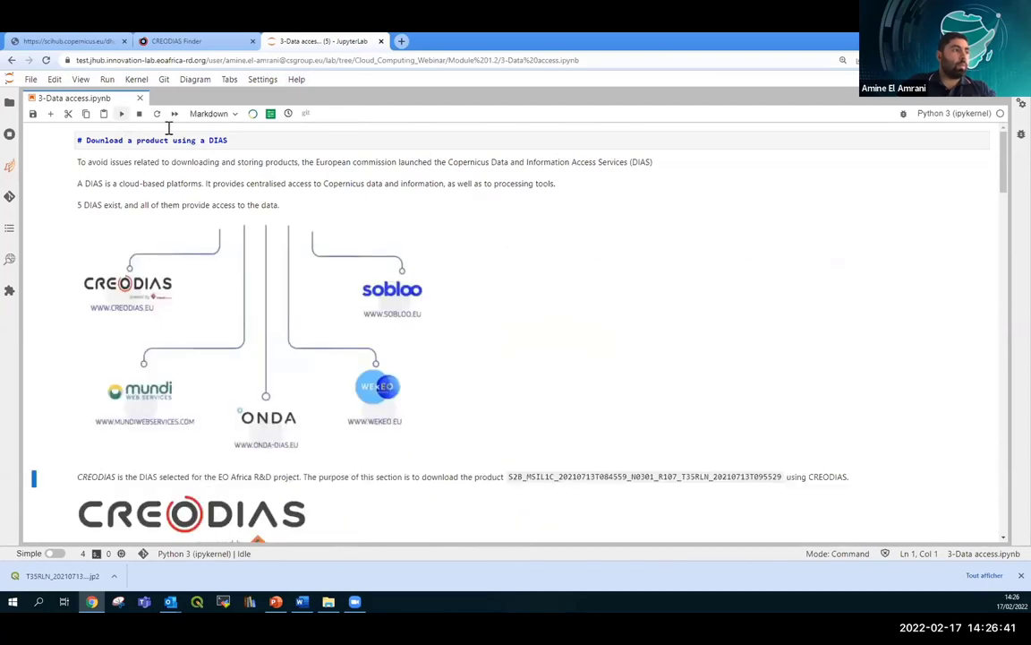
# Examine the notebook's CREODIAS credentials cell, the EODAG search code and the DIAS provider overview at its beginning
pyautogui.scroll(-3, 242, 215)
pyautogui.scroll(-10, 250, 224)
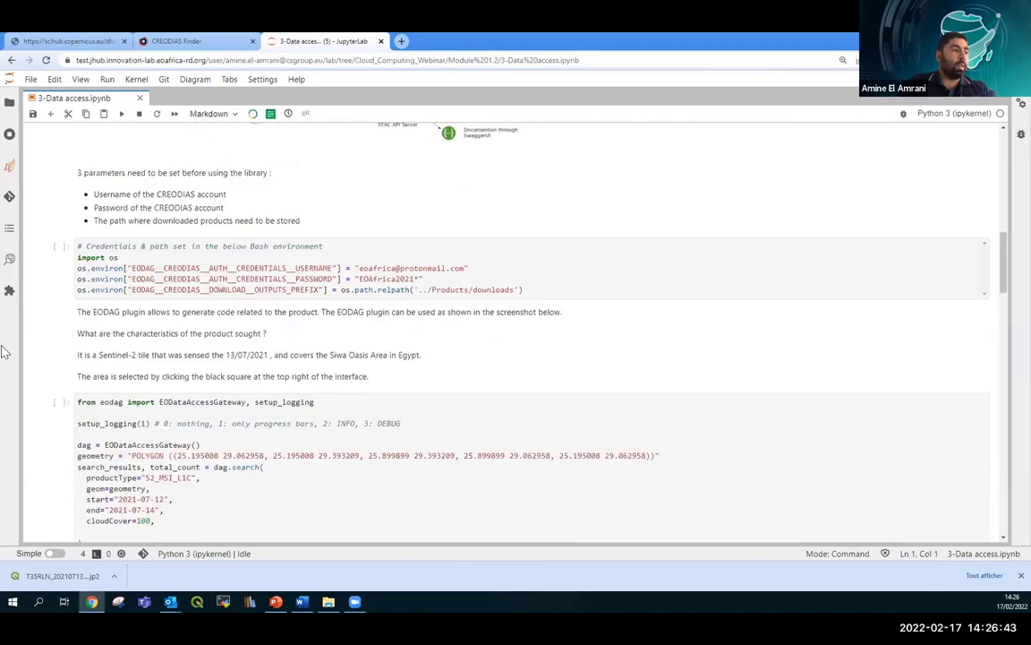
pyautogui.click(75, 259)
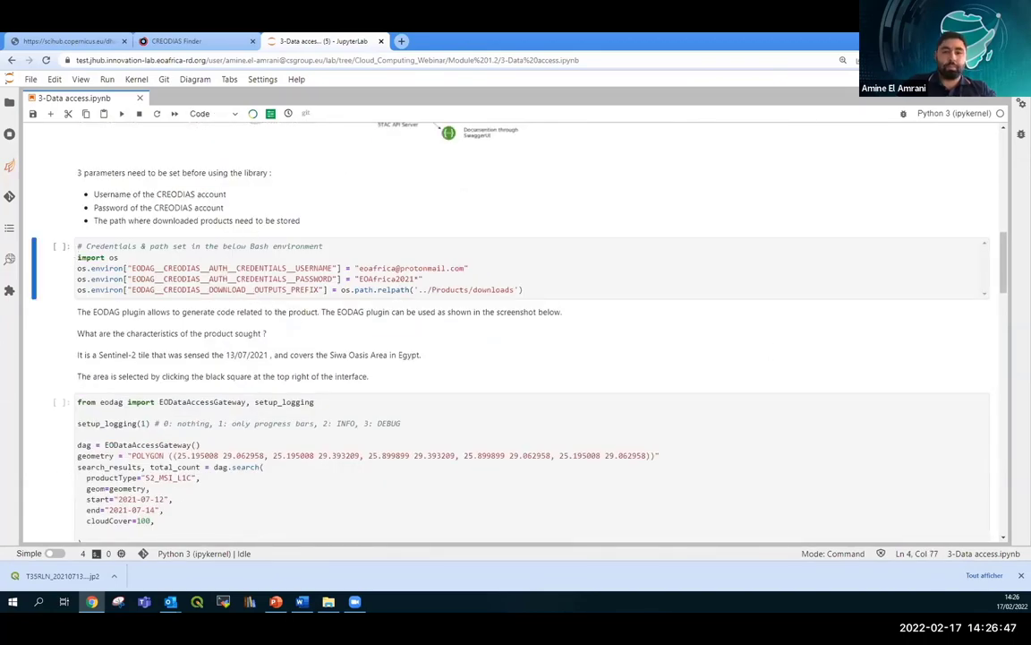
pyautogui.click(302, 601)
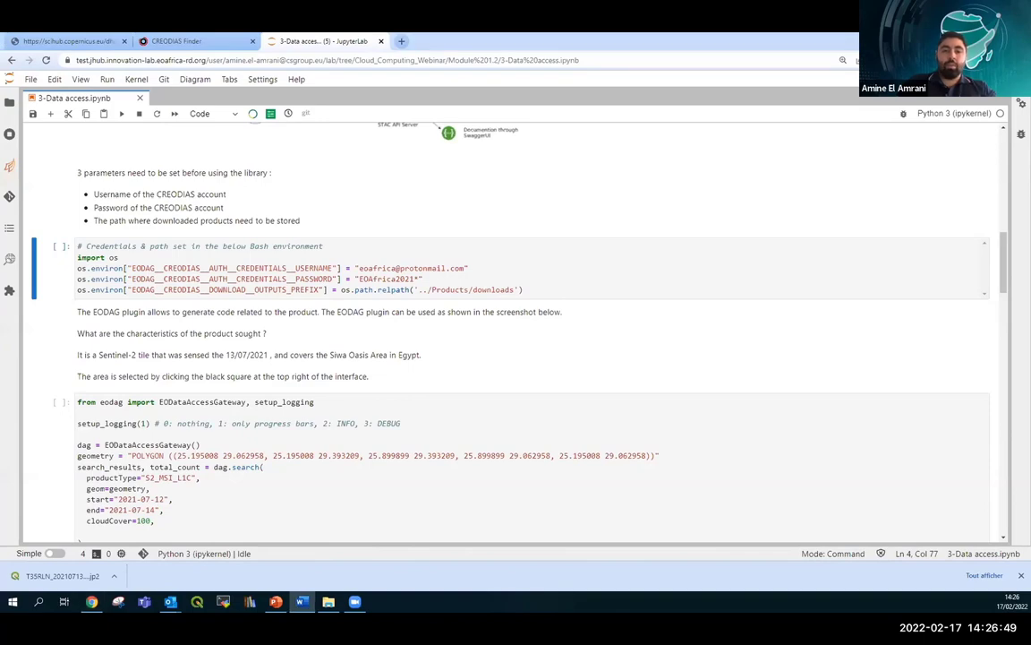
pyautogui.scroll(3, 483, 237)
pyautogui.scroll(7, 496, 257)
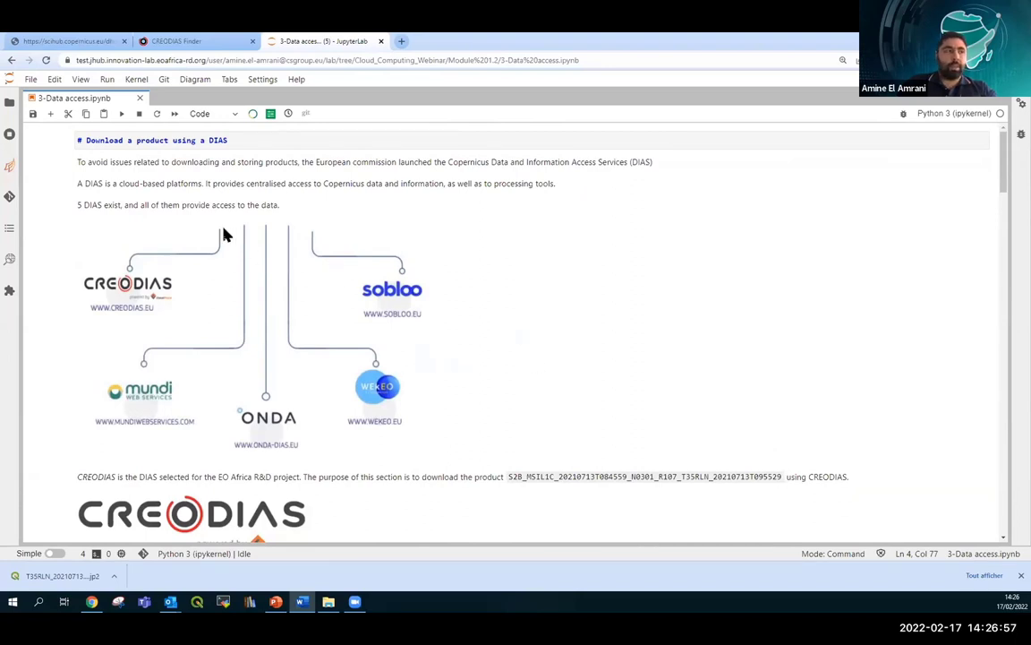
pyautogui.click(41, 141)
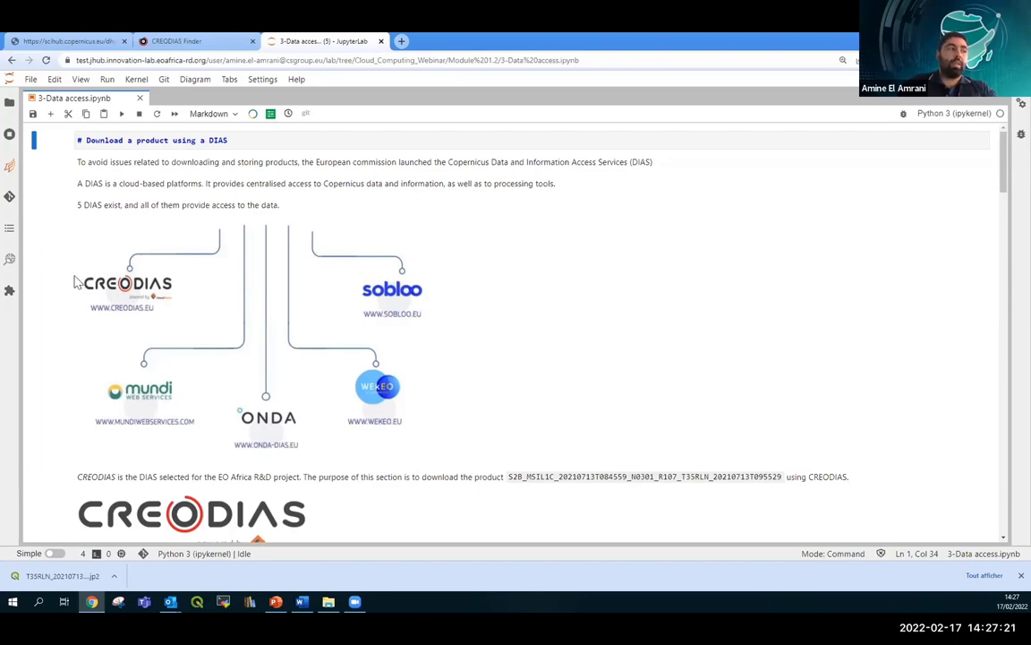
pyautogui.click(168, 42)
pyautogui.click(289, 45)
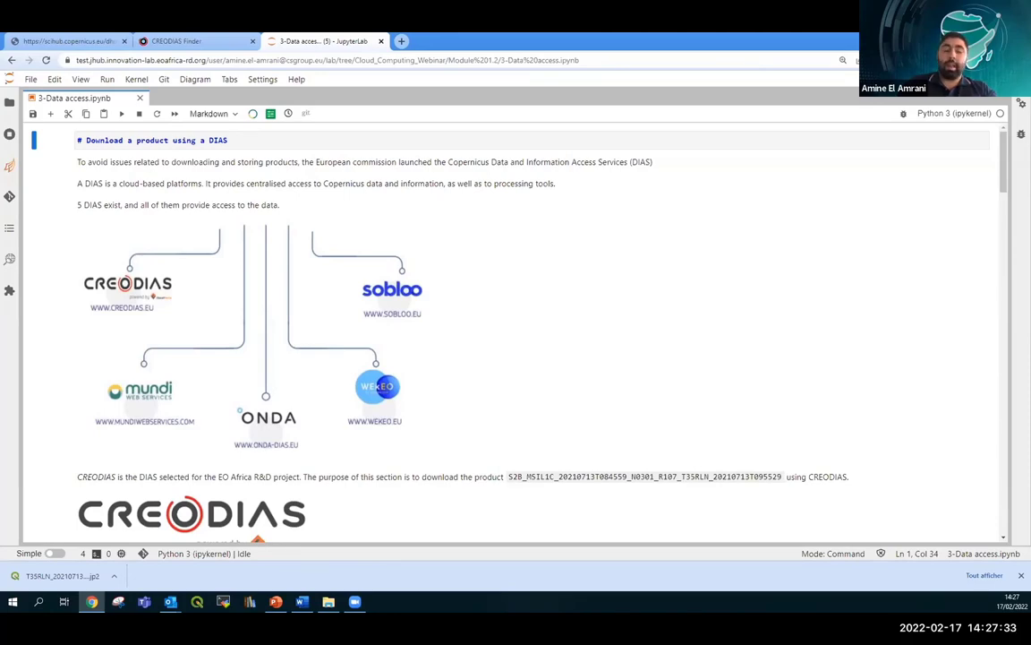
pyautogui.scroll(-5, 627, 367)
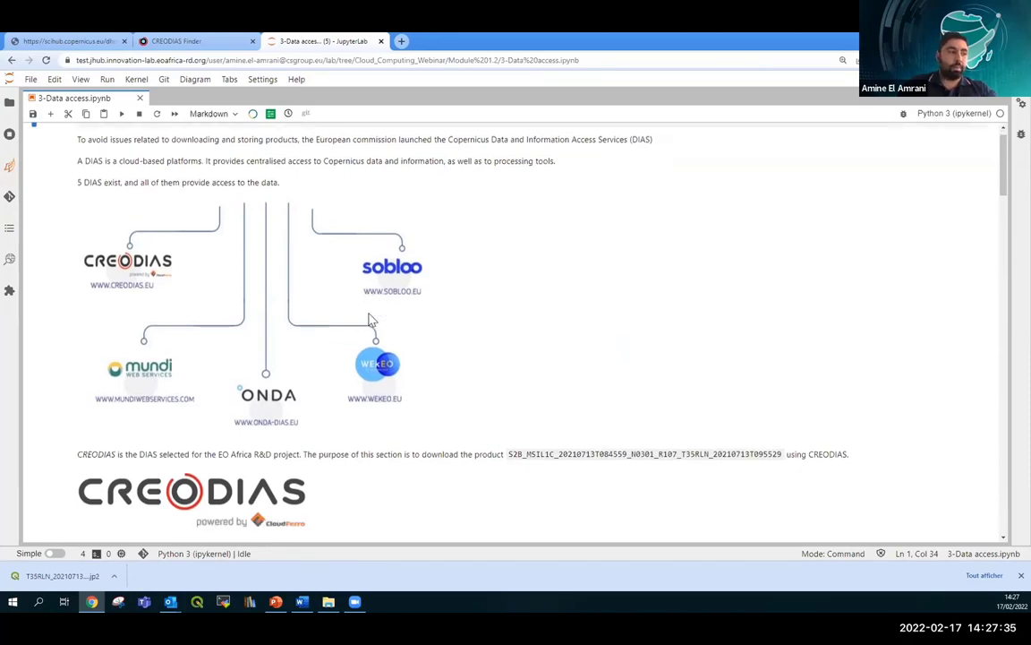
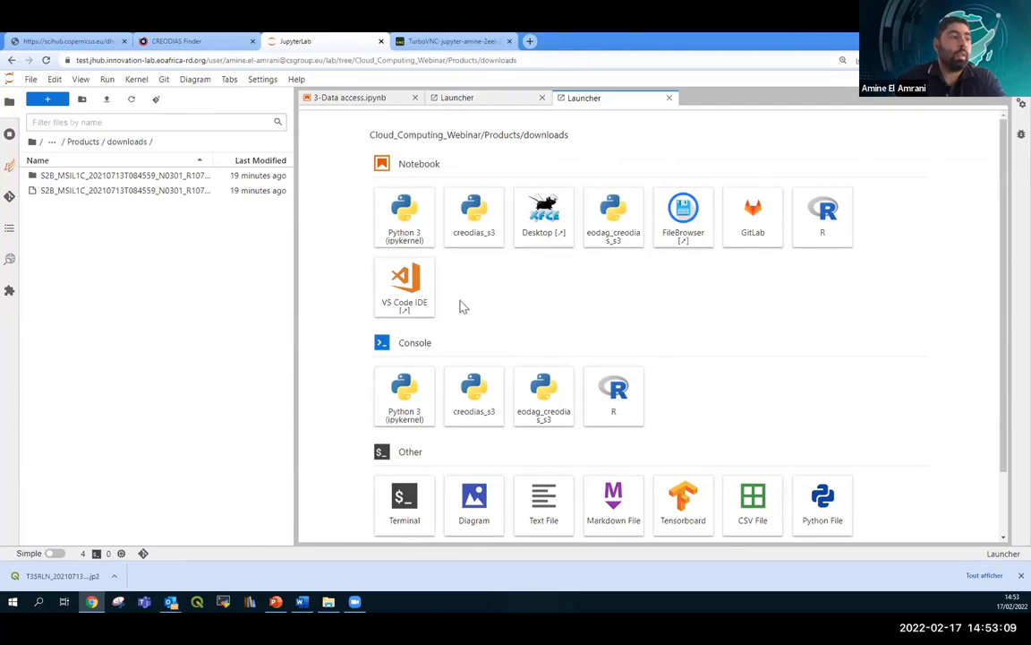
# Create a Python 3 (ipykernel) notebook in Products/downloads and run the expression 5 + 3 in its first code cell
pyautogui.click(405, 221)
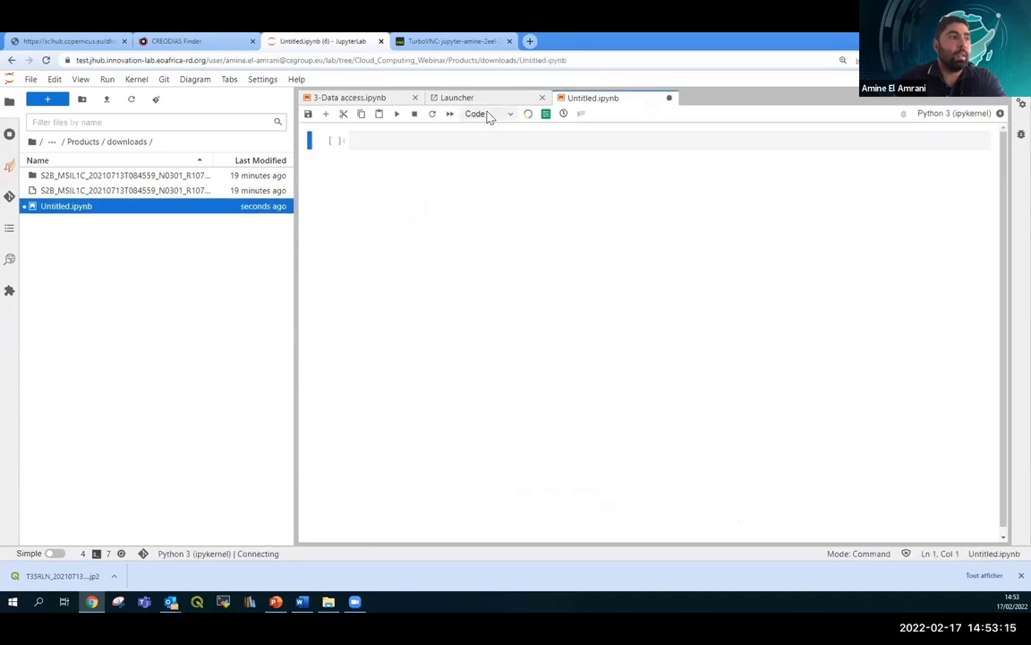
pyautogui.click(457, 140)
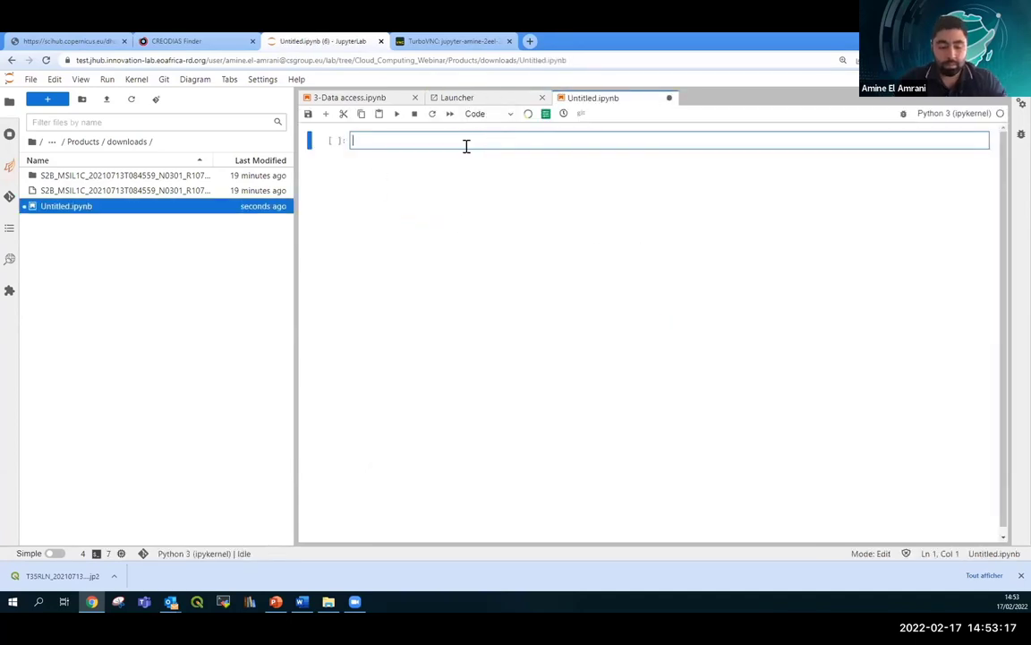
pyautogui.write('5 ')
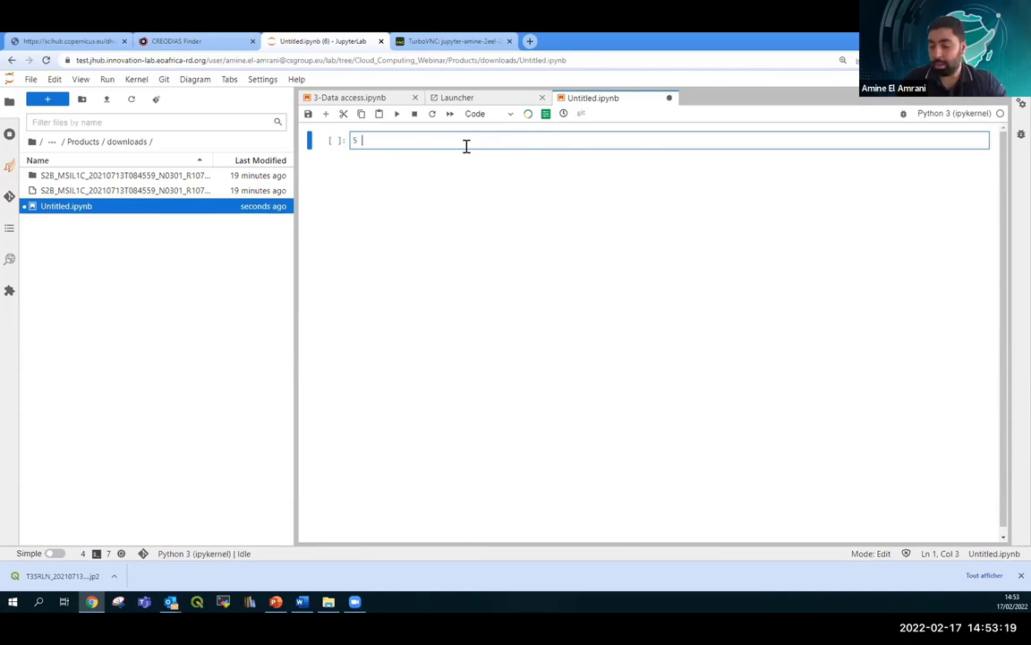
pyautogui.write('+ 3')
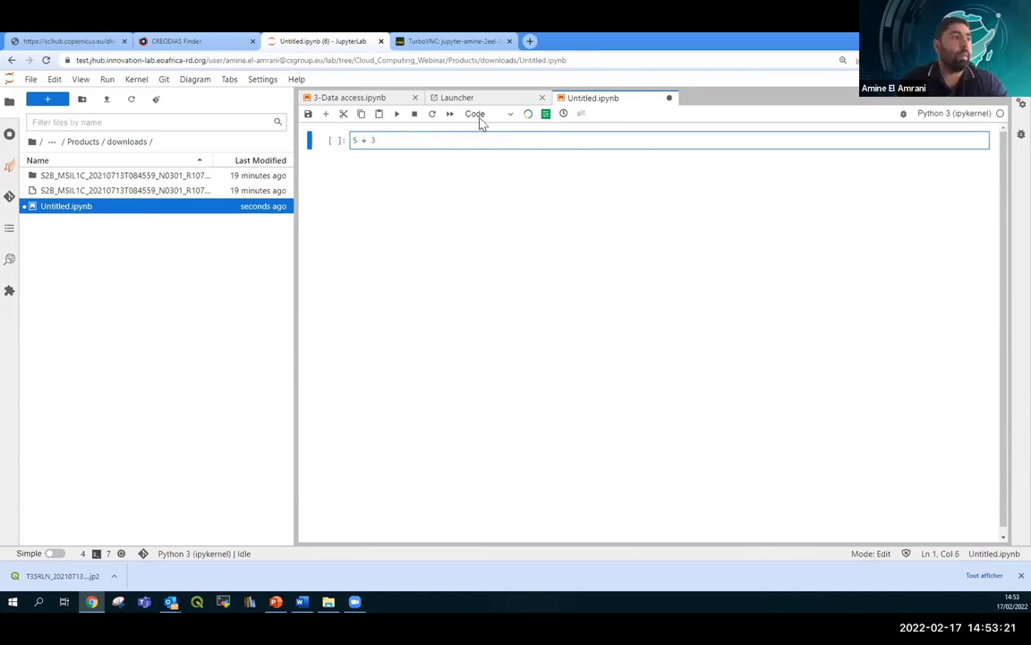
pyautogui.click(488, 114)
pyautogui.click(484, 133)
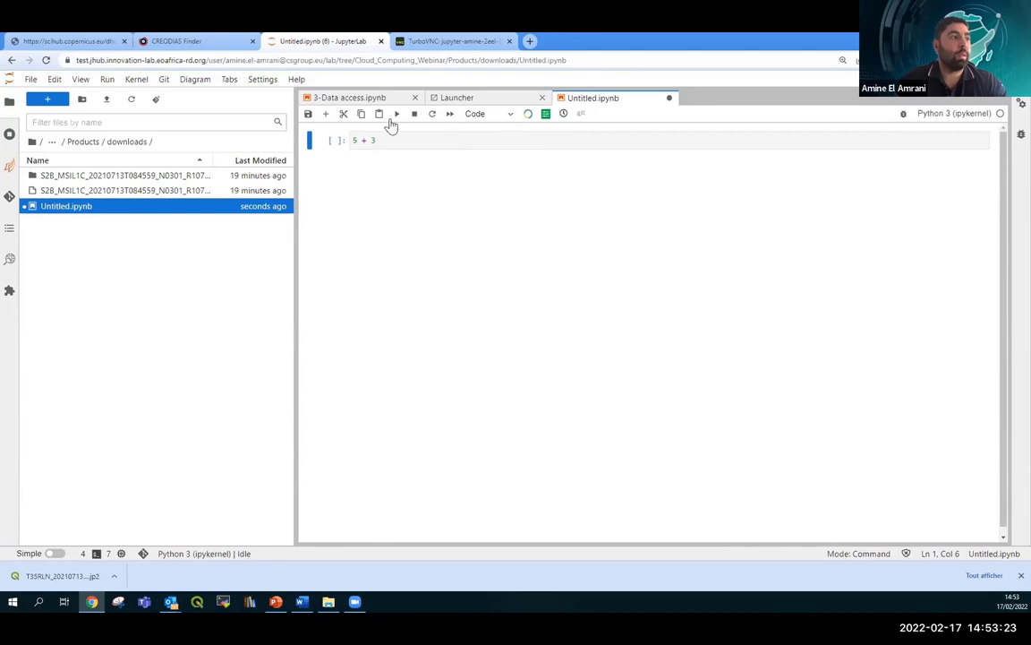
pyautogui.click(397, 114)
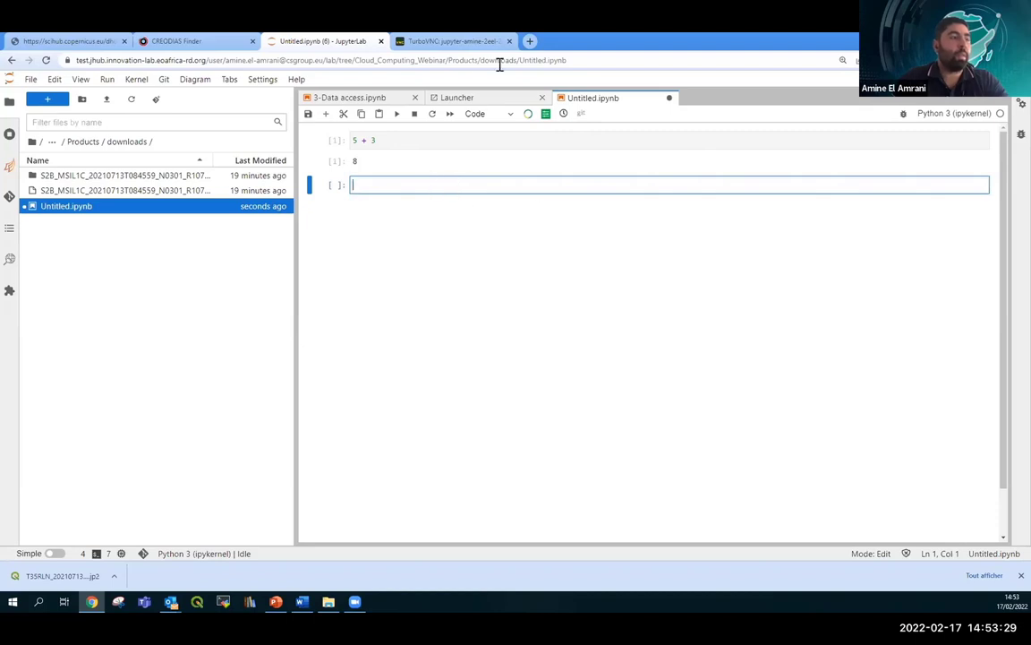
# Try the Markdown type on the empty second cell and set it to Raw
pyautogui.click(499, 114)
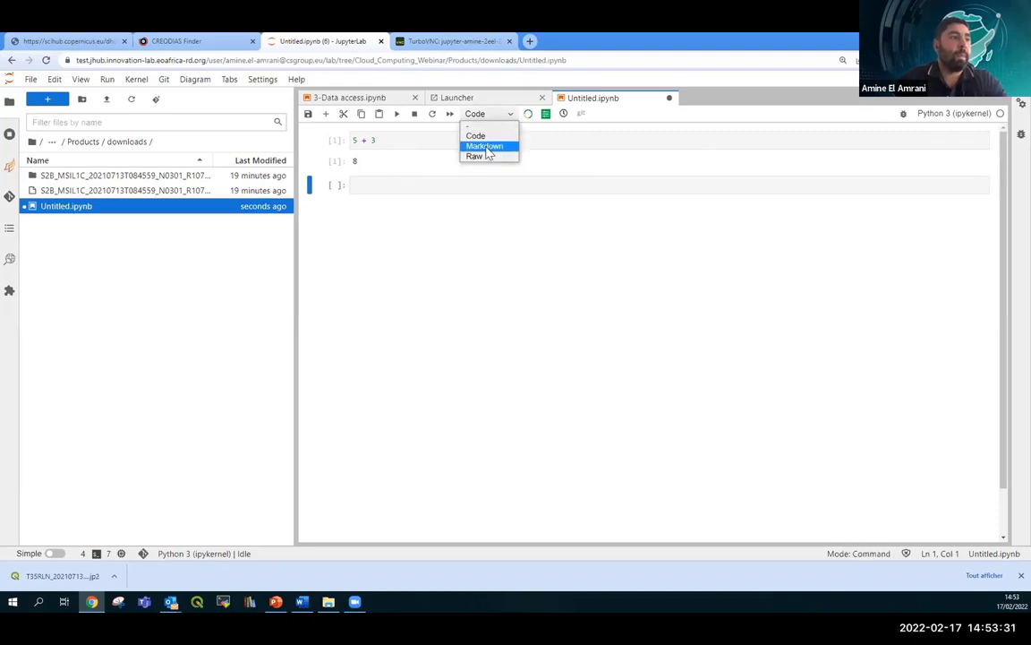
pyautogui.click(485, 148)
pyautogui.click(495, 115)
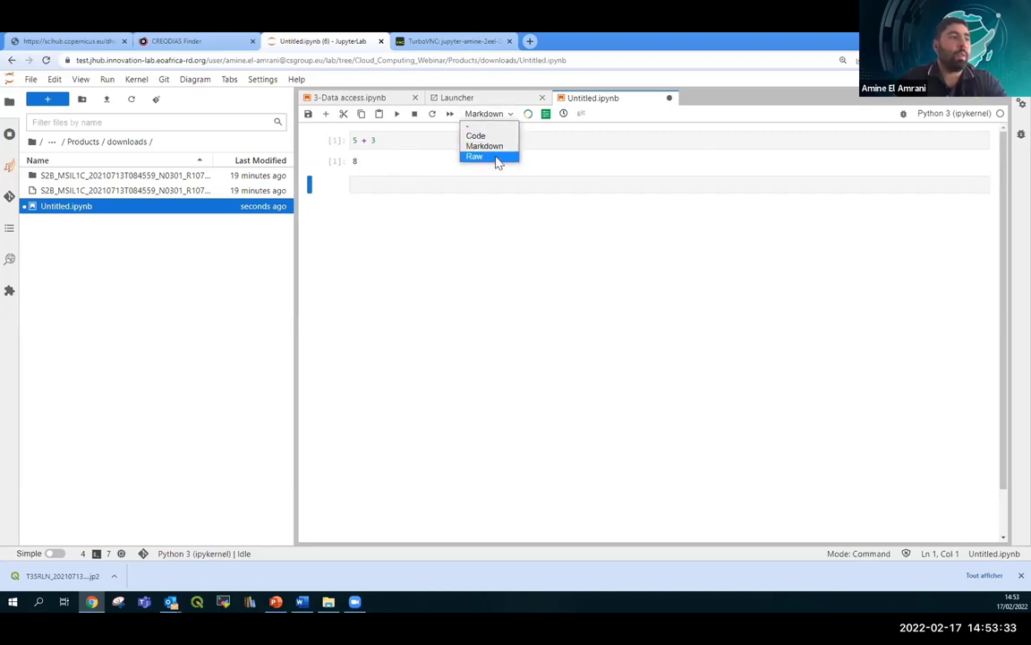
pyautogui.click(496, 158)
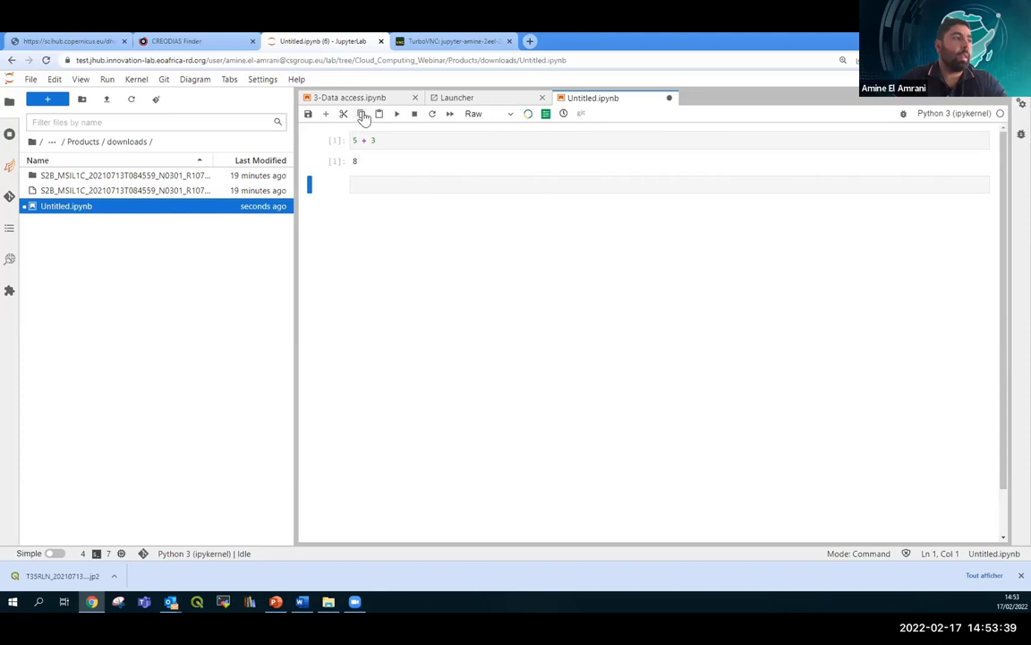
# Open a terminal from the Launcher, go to the home directory with cd and list its contents with ll
pyautogui.click(472, 101)
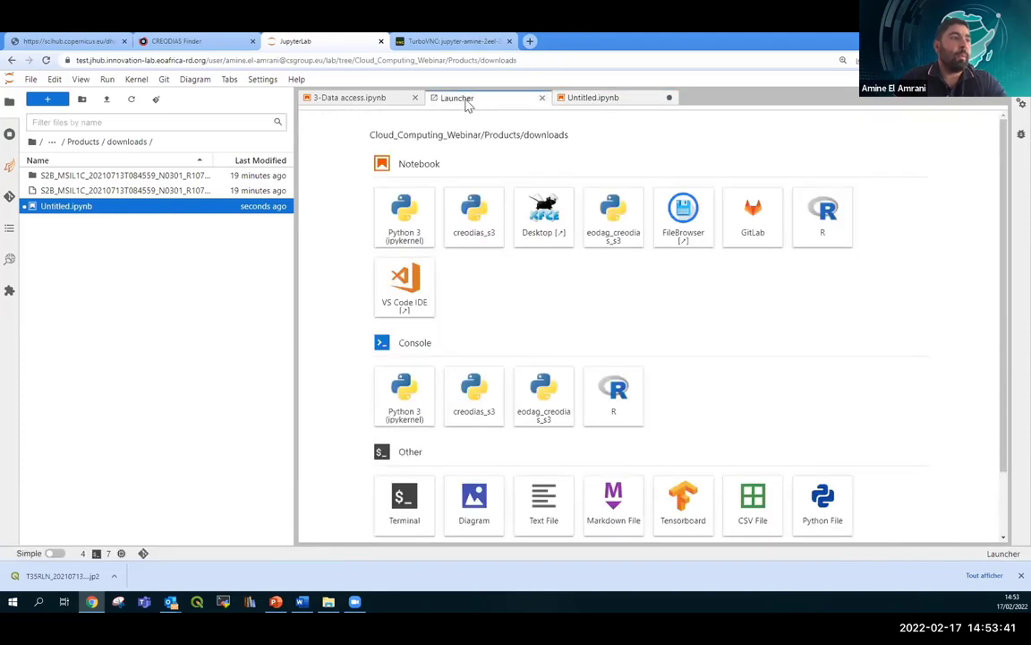
pyautogui.scroll(-2, 537, 241)
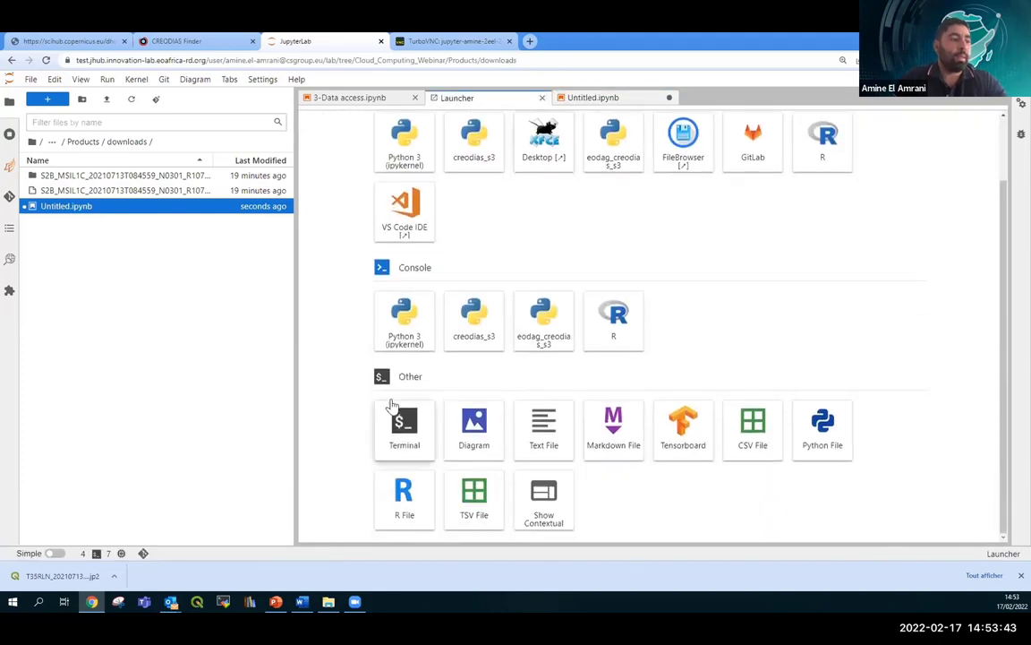
pyautogui.click(412, 429)
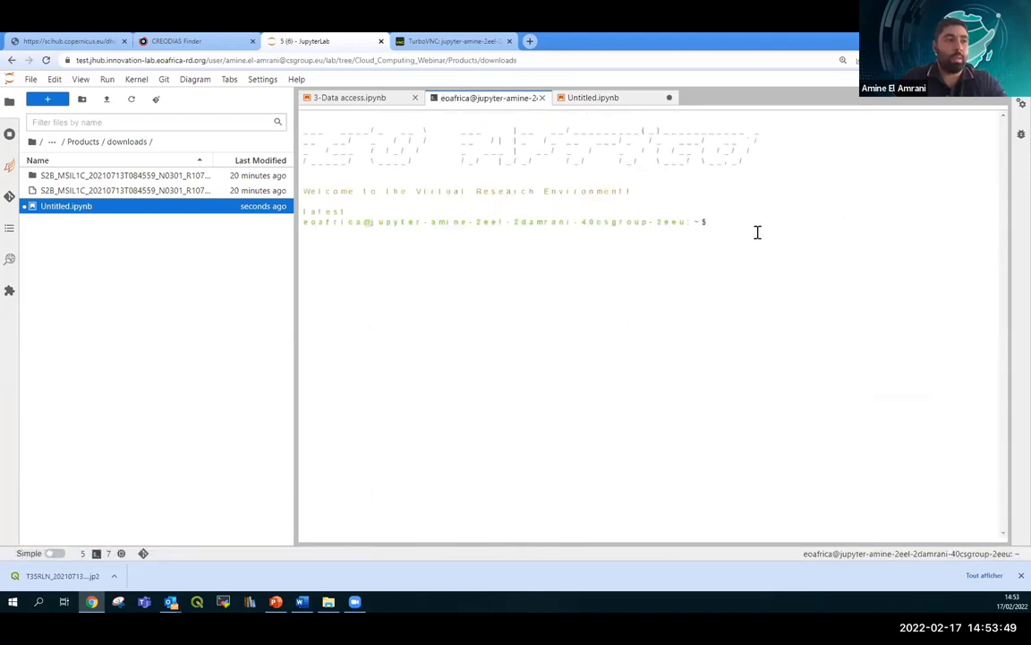
pyautogui.write('cd')
pyautogui.press('Return')
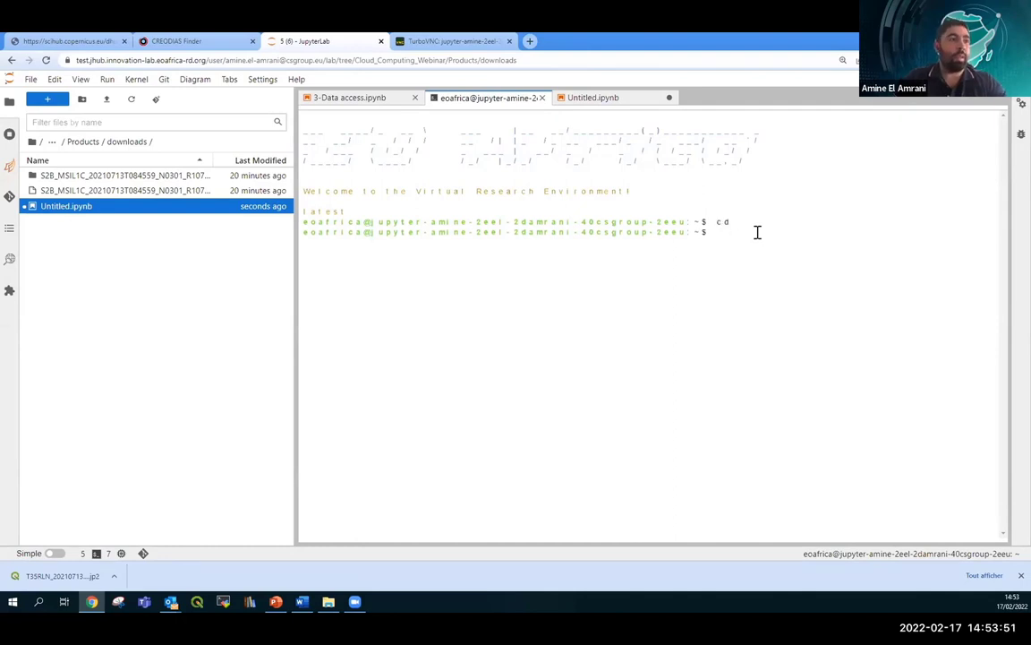
pyautogui.write('ll')
pyautogui.press('Return')
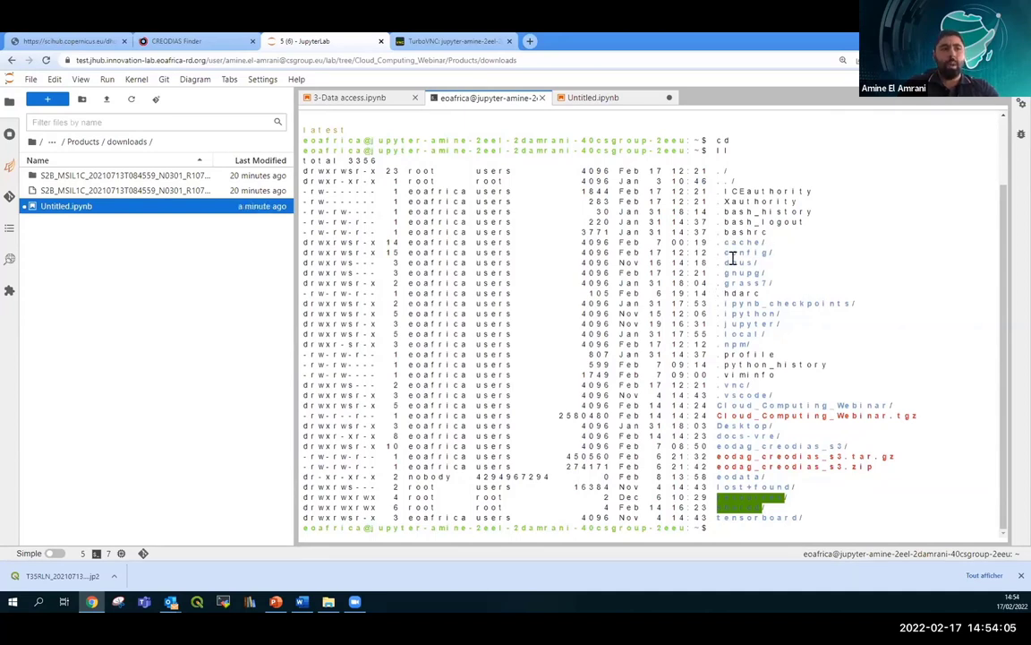
pyautogui.scroll(3, 669, 238)
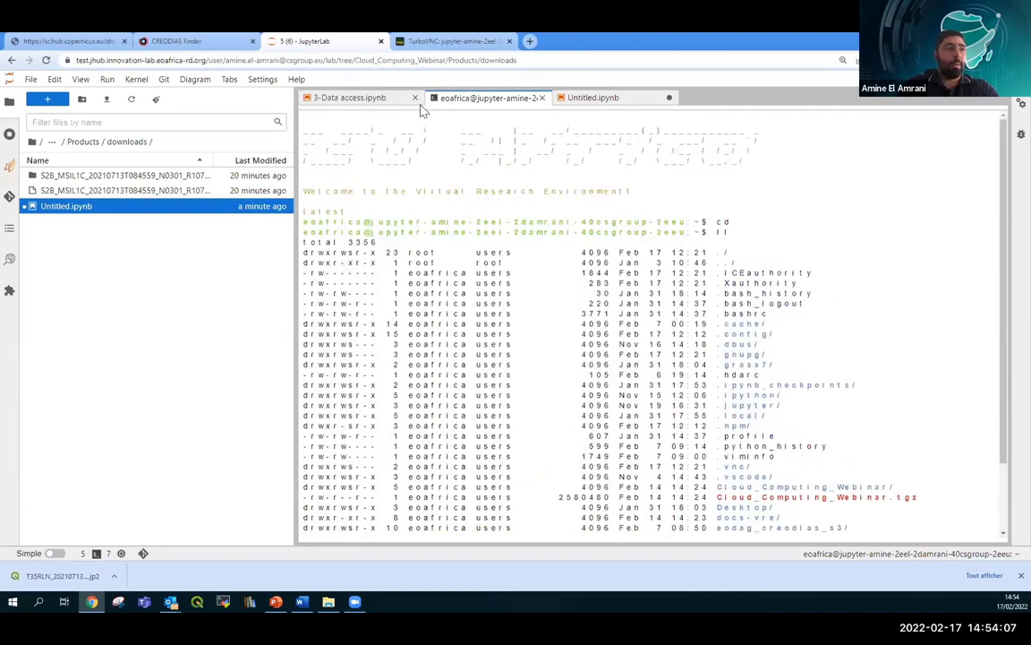
# Return to the 3-Data access.ipynb notebook and open a new Launcher for Products/downloads
pyautogui.click(587, 100)
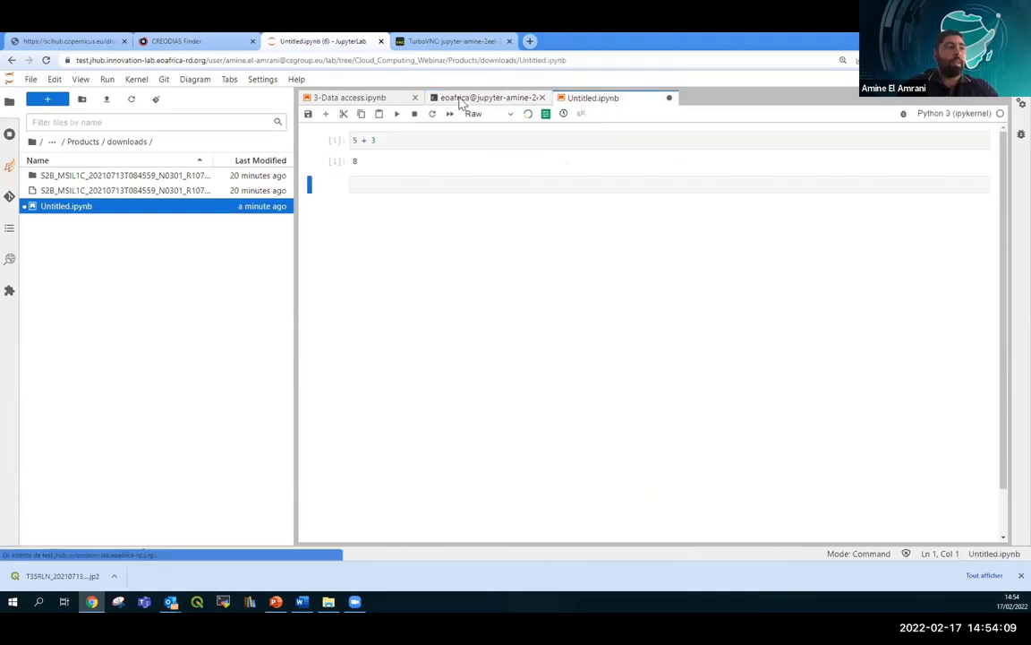
pyautogui.click(348, 98)
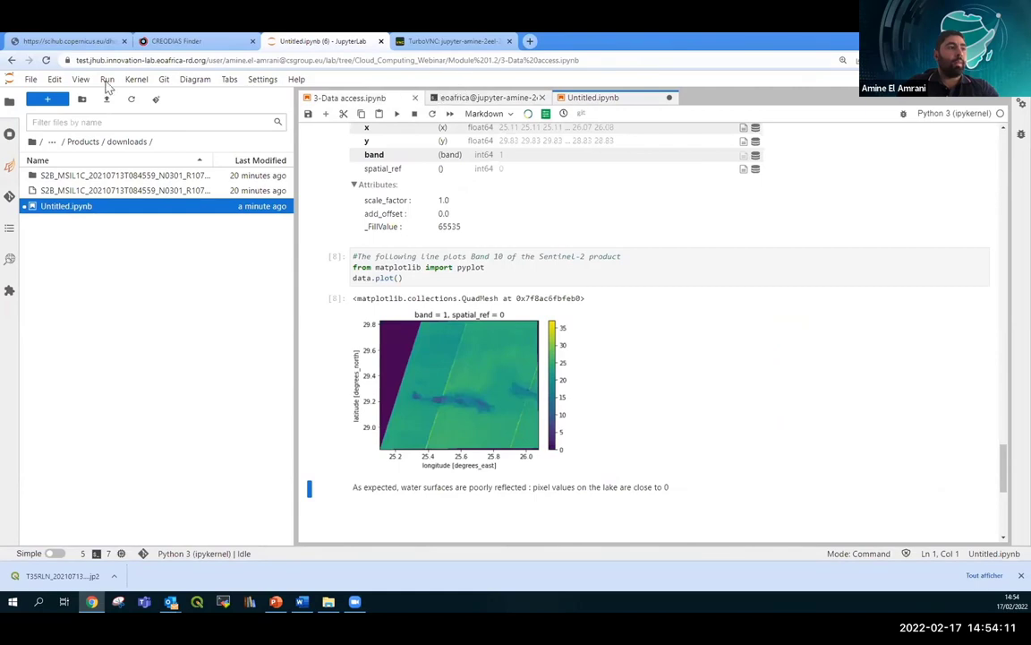
pyautogui.click(31, 78)
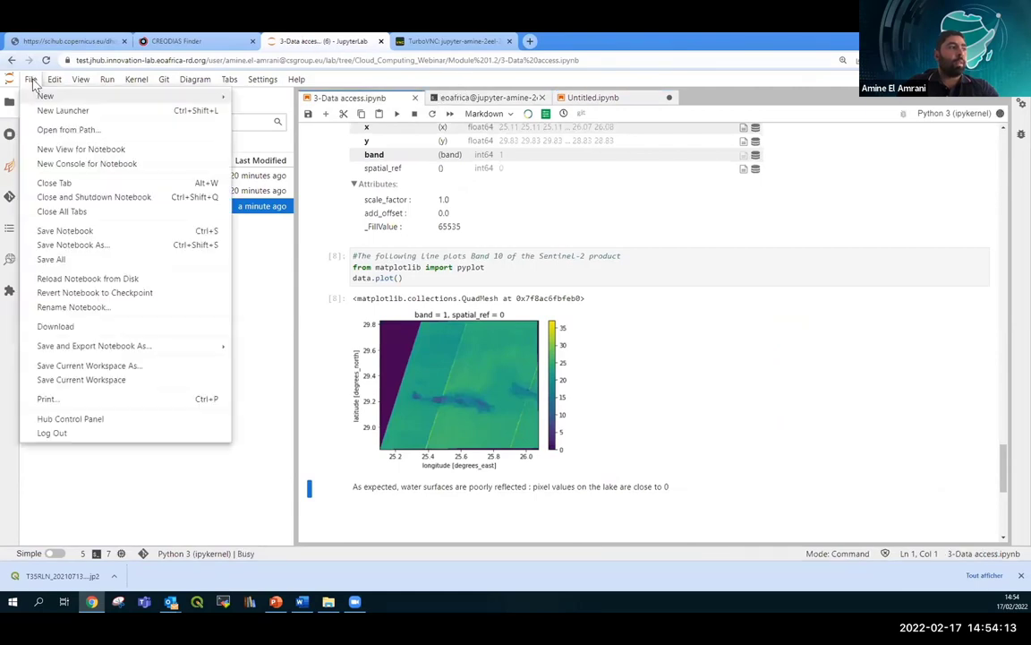
pyautogui.click(62, 109)
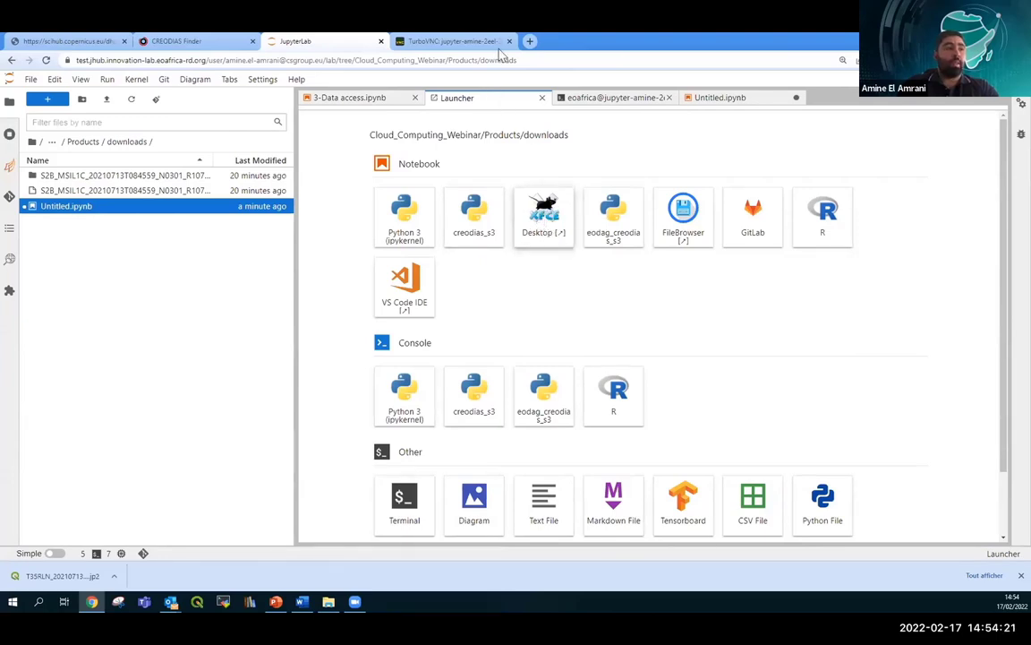
# Switch to the TurboVNC remote desktop and minimize the QGIS and IMG_DATA file manager windows to expose the desktop applications
pyautogui.click(461, 41)
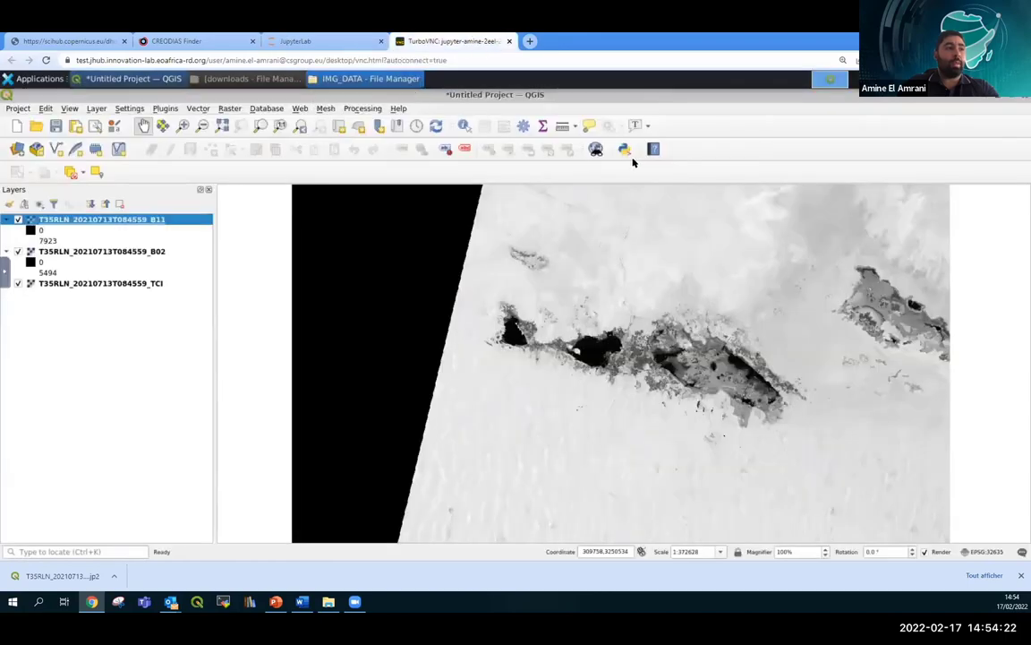
pyautogui.click(999, 97)
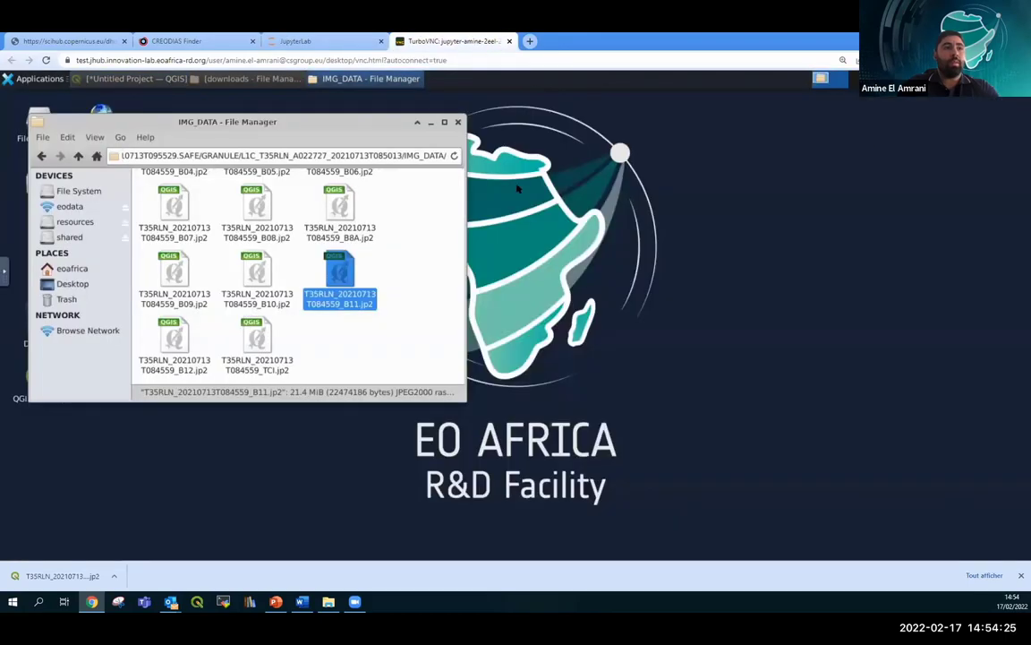
pyautogui.click(430, 123)
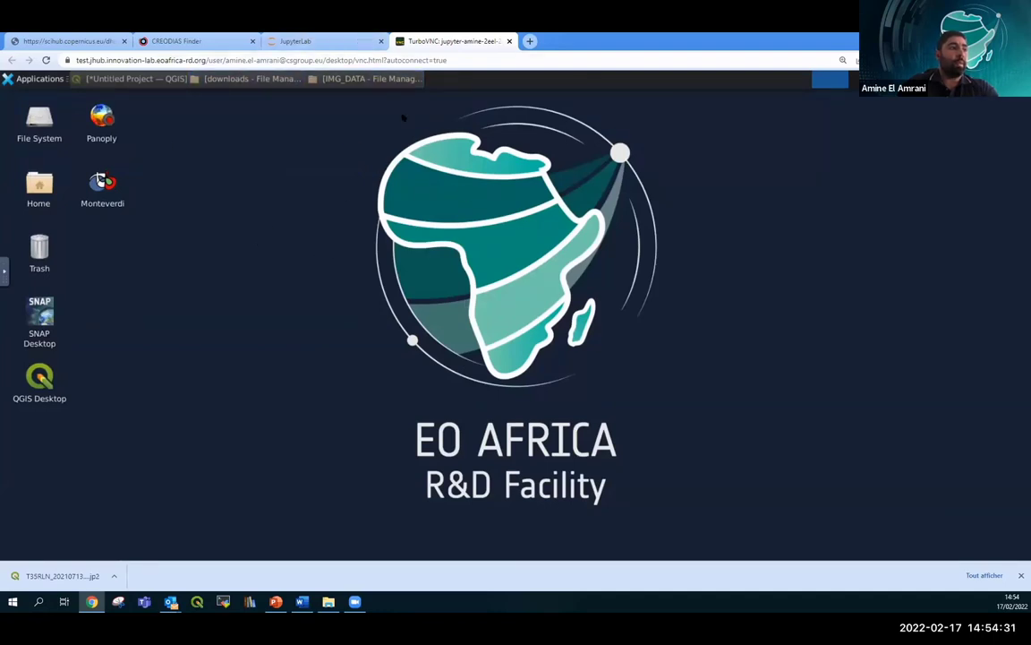
# Open FileBrowser from the JupyterLab Launcher and look through the folders in the home directory
pyautogui.click(300, 41)
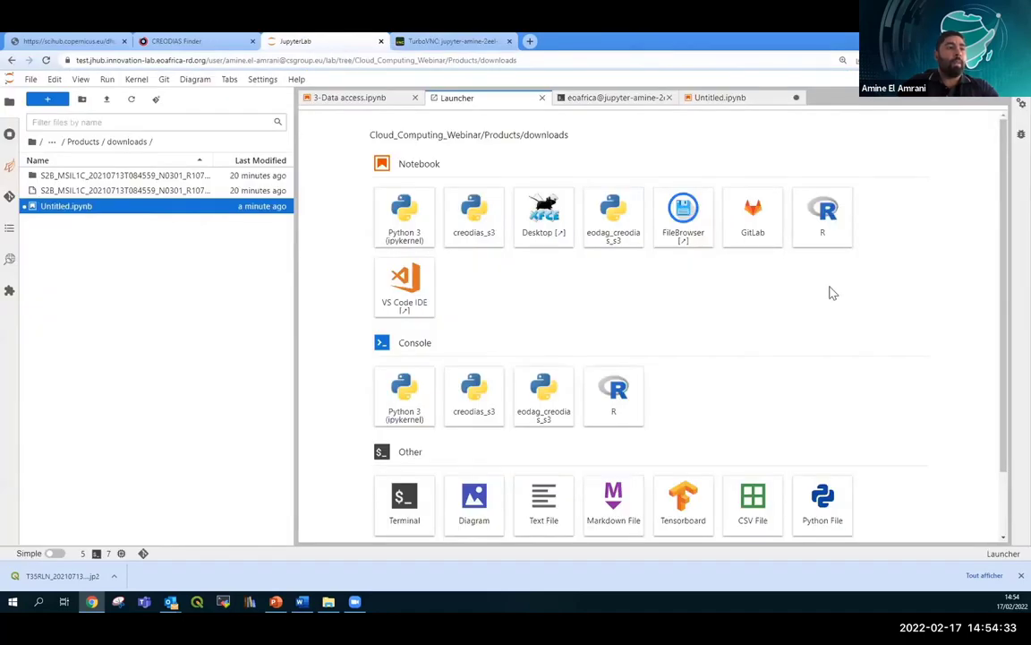
pyautogui.click(684, 217)
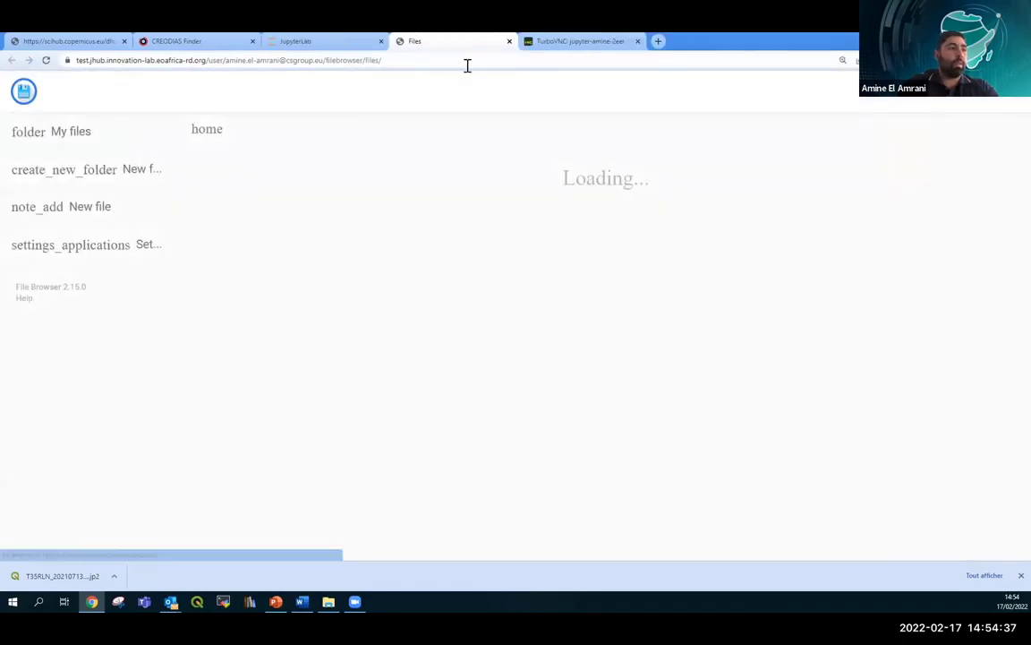
pyautogui.scroll(-2, 468, 238)
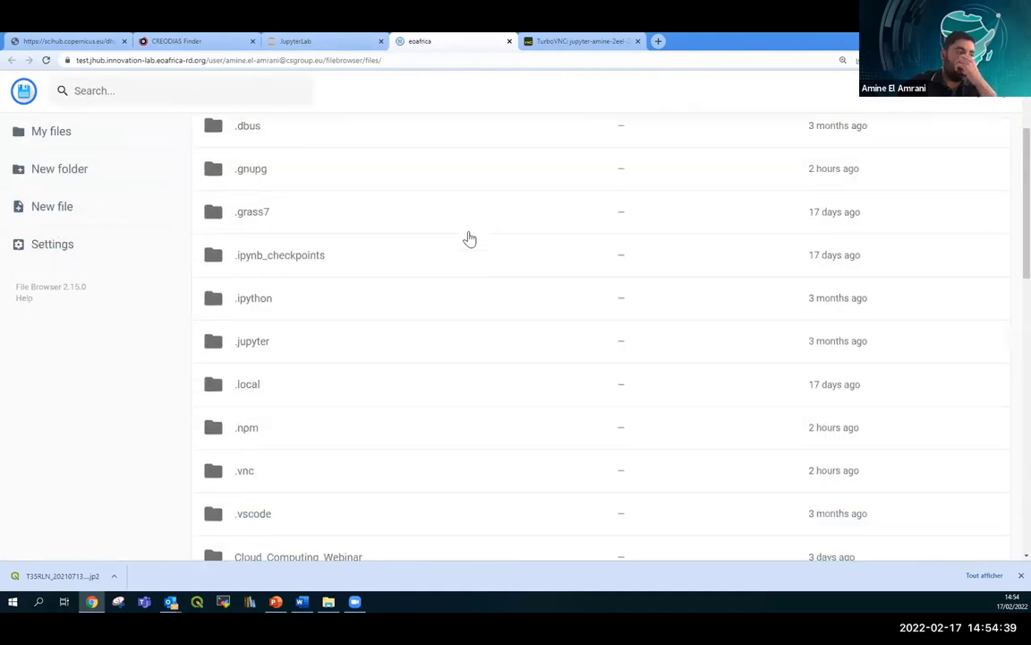
pyautogui.scroll(-4, 468, 237)
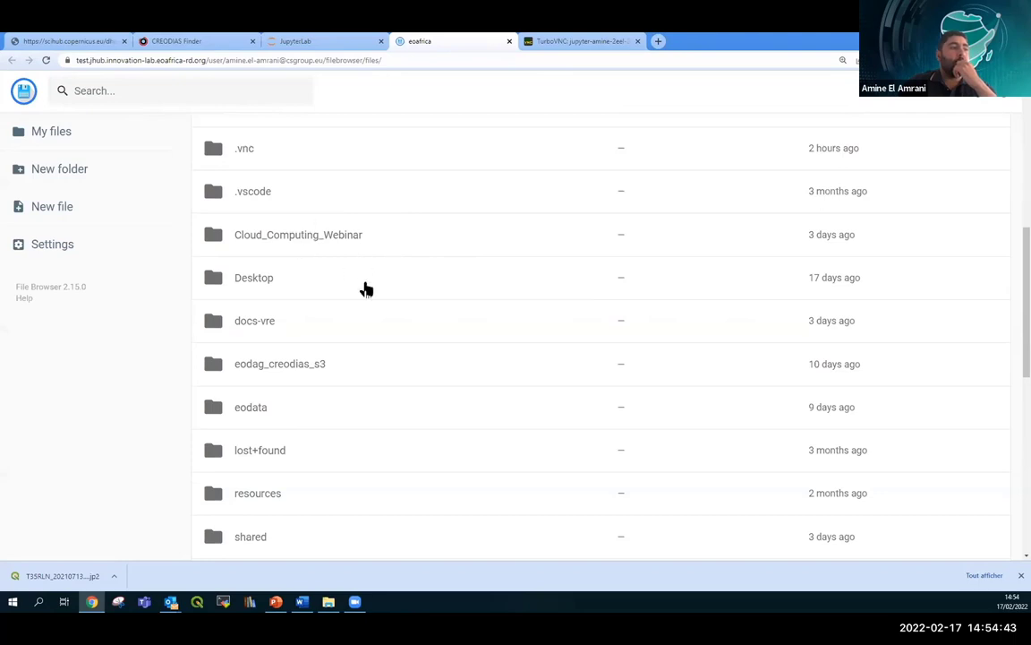
pyautogui.scroll(6, 366, 289)
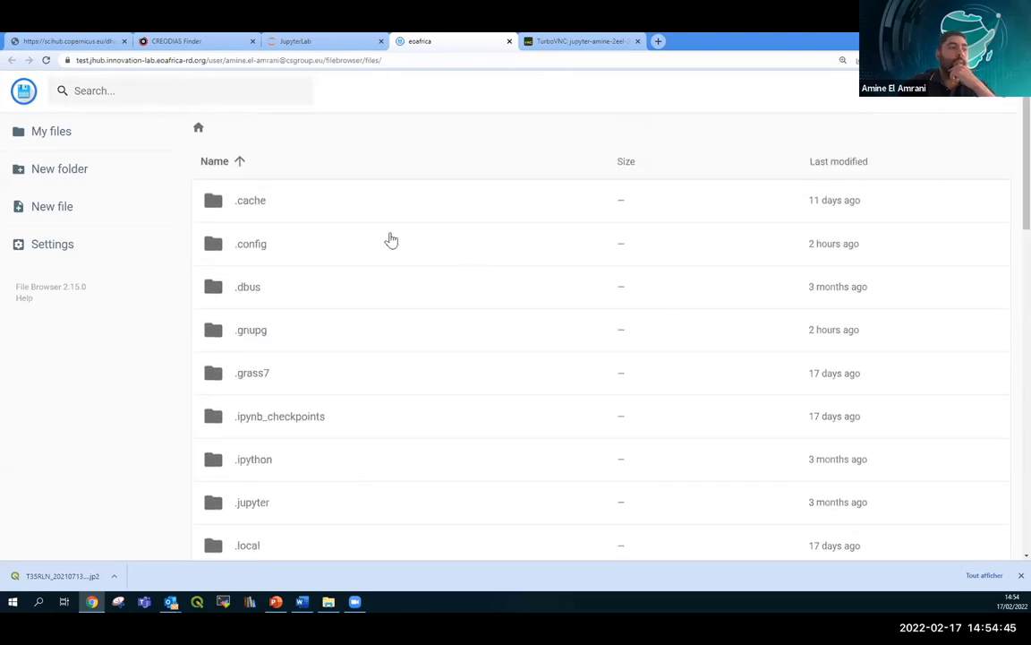
pyautogui.scroll(-2, 391, 239)
pyautogui.scroll(2, 330, 274)
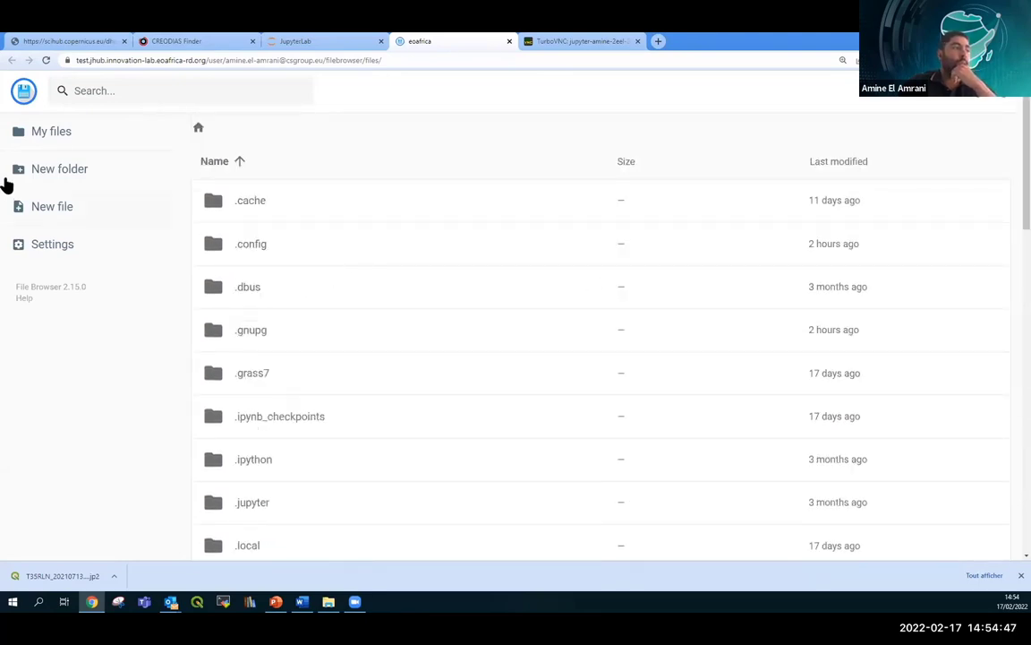
# Return to the JupyterLab Launcher and create a new Python file in Products/downloads
pyautogui.click(349, 42)
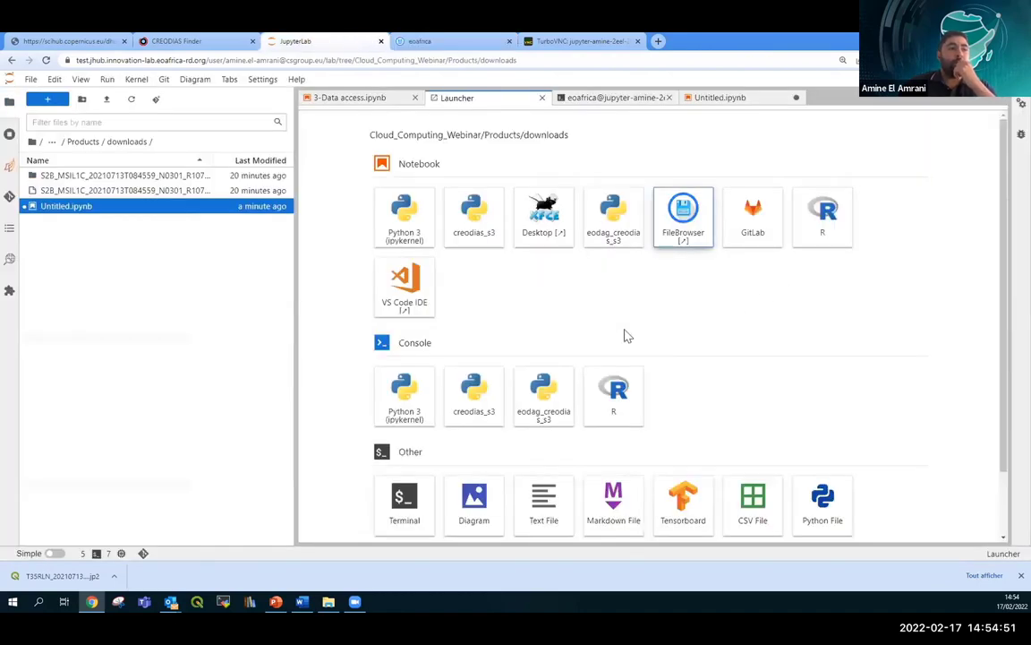
pyautogui.scroll(-3, 624, 336)
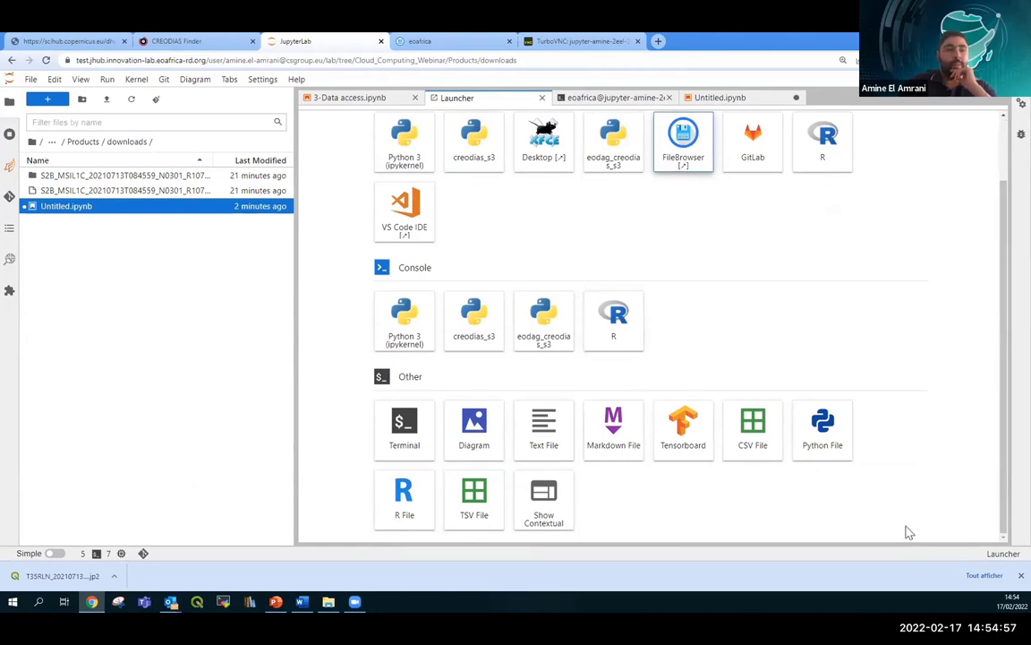
pyautogui.click(824, 428)
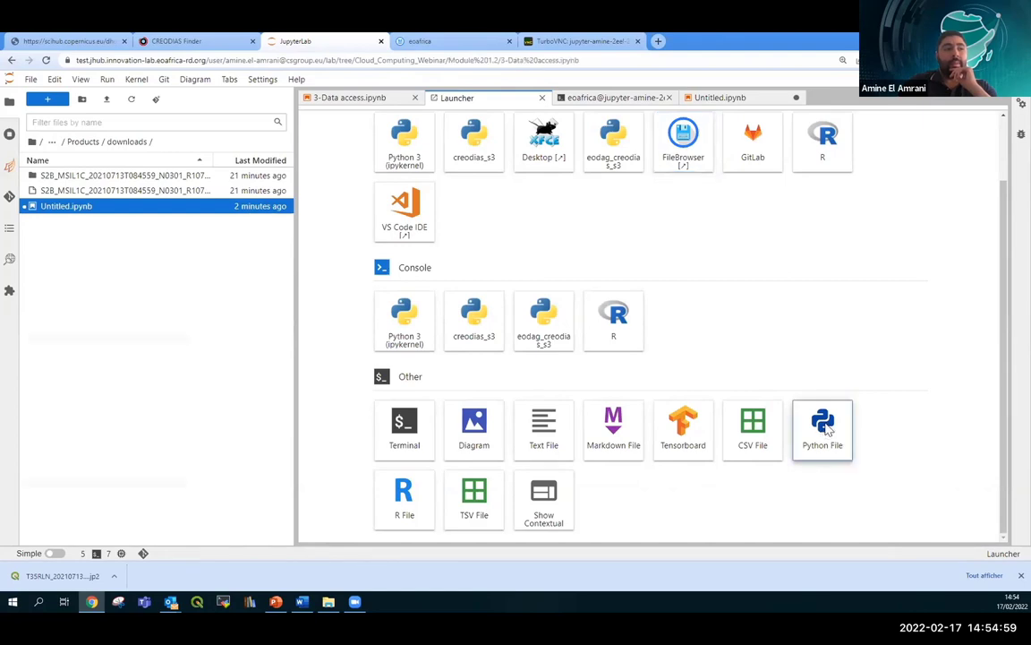